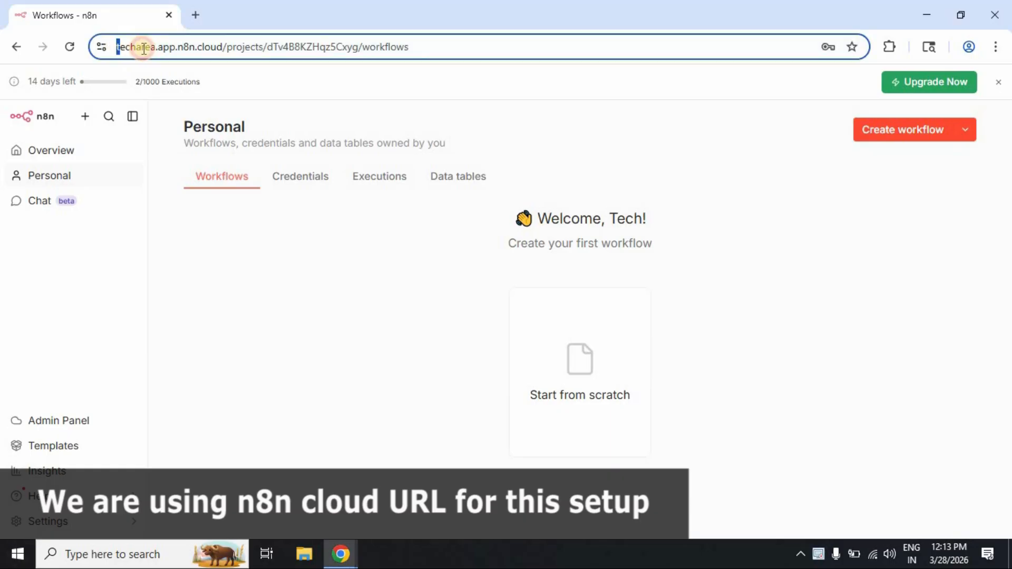
# Create a new workflow and name it "Whatsapp auto reply"
pyautogui.click(347, 267)
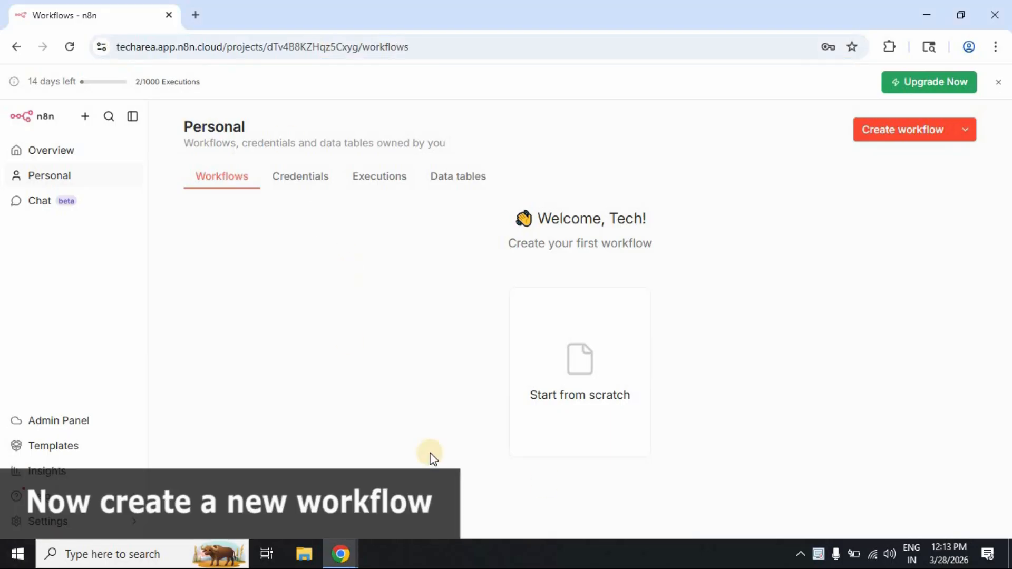
pyautogui.click(902, 132)
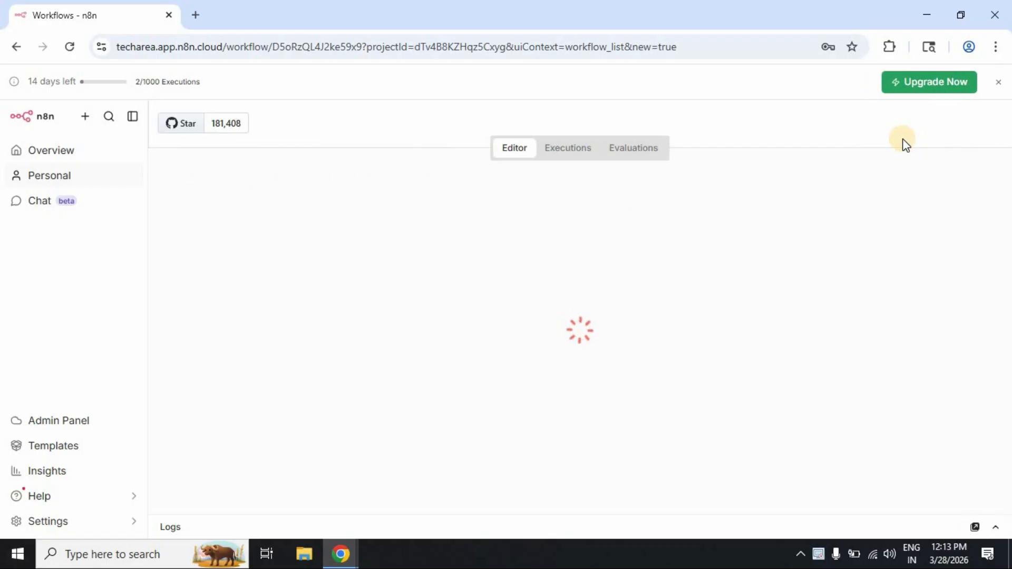
pyautogui.click(265, 124)
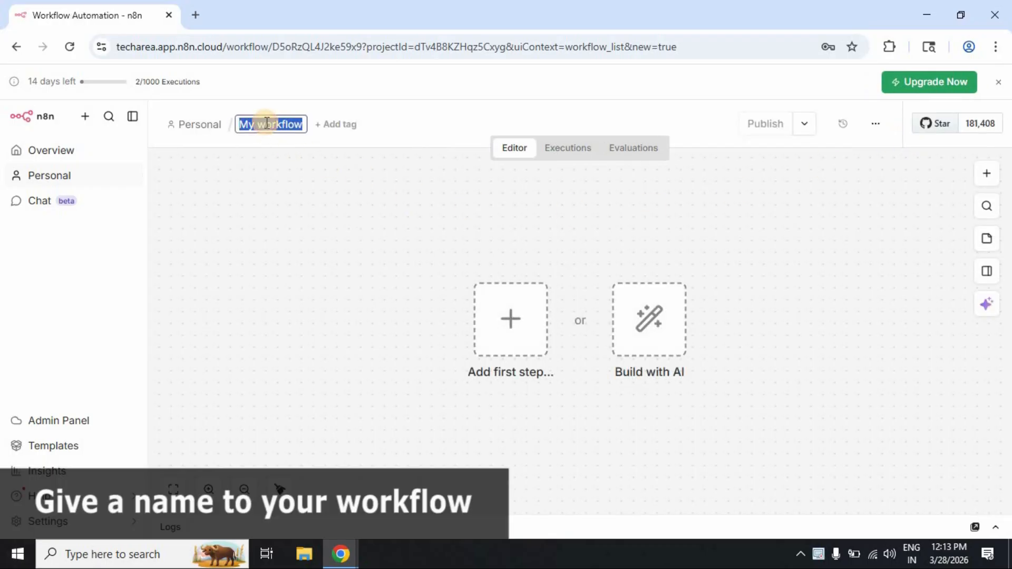
pyautogui.write('Whatsapp')
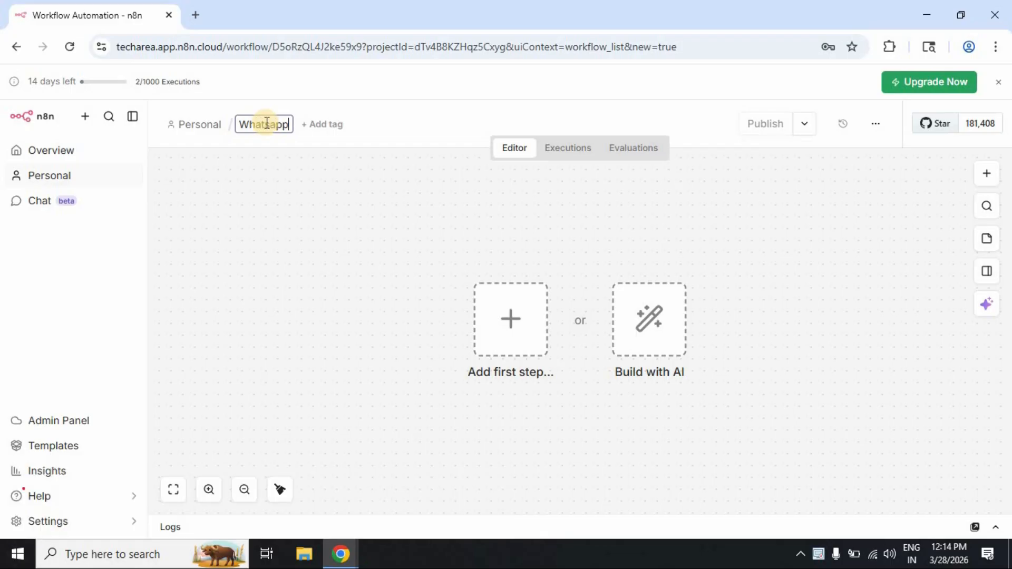
pyautogui.write(' auto r')
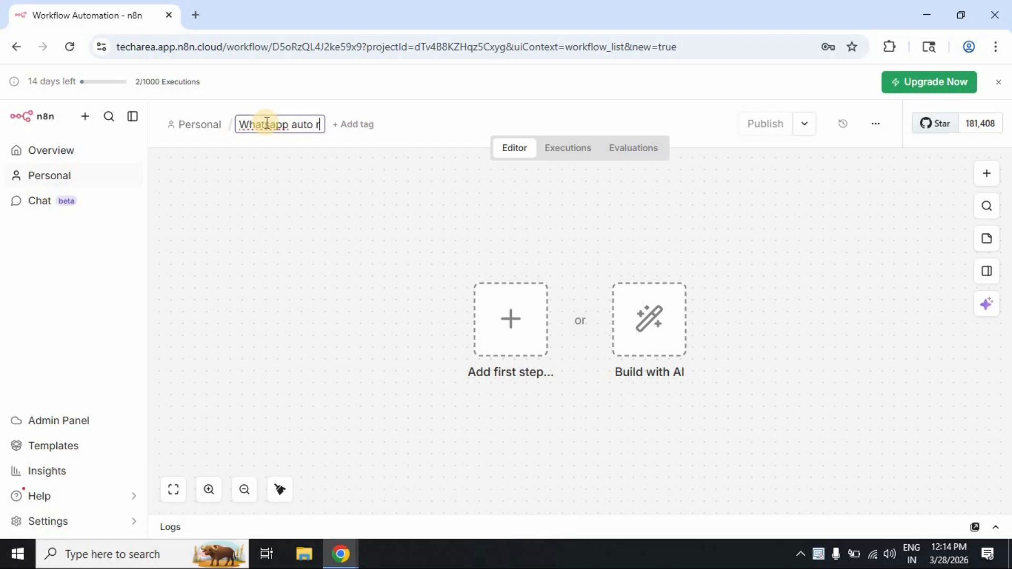
pyautogui.write('eply')
pyautogui.press('Return')
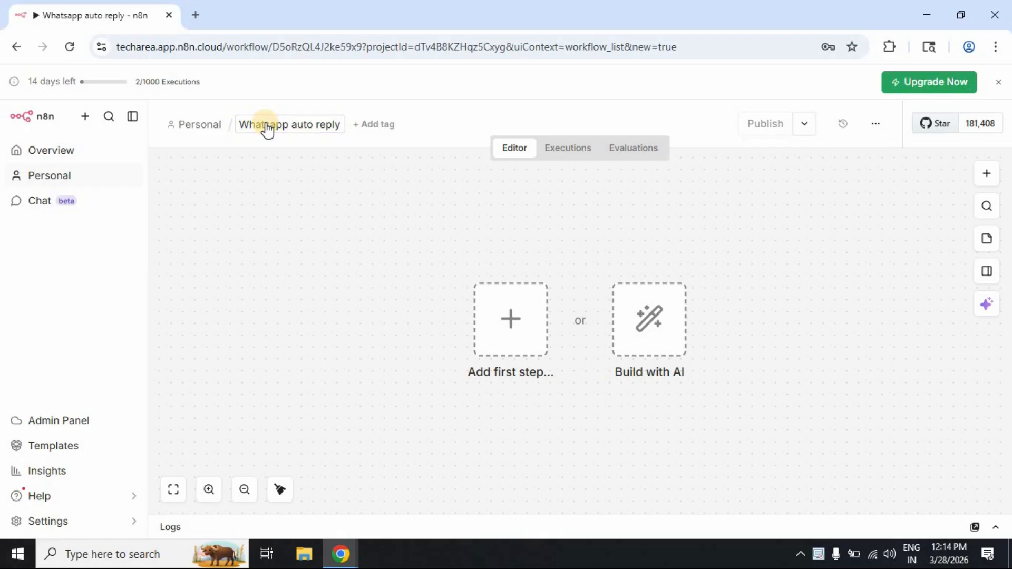
# Add Twilio's "Send an SMS/MMS/WhatsApp message" action as the workflow's first step
pyautogui.click(510, 326)
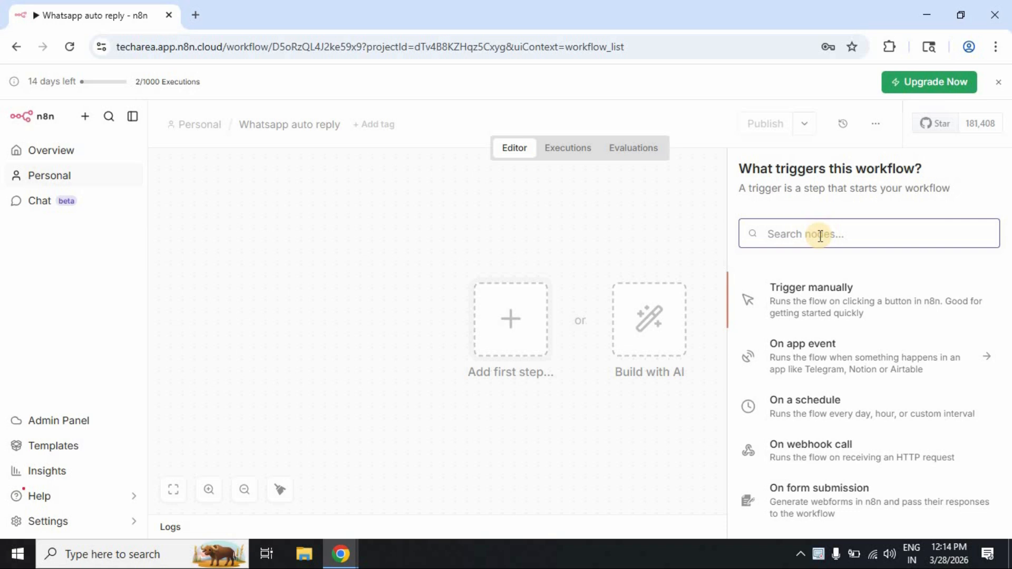
pyautogui.write('twil')
pyautogui.click(813, 304)
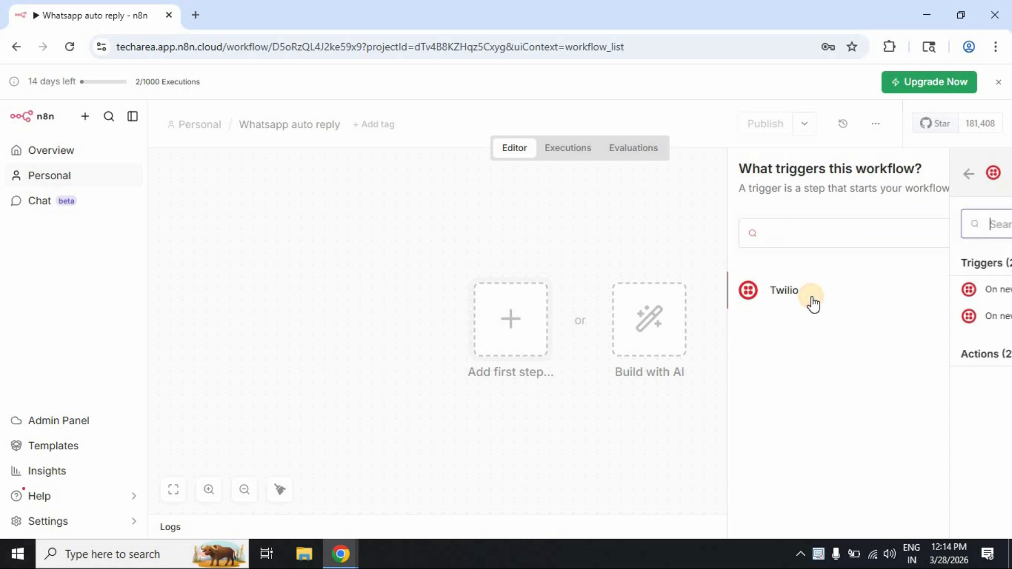
pyautogui.click(842, 363)
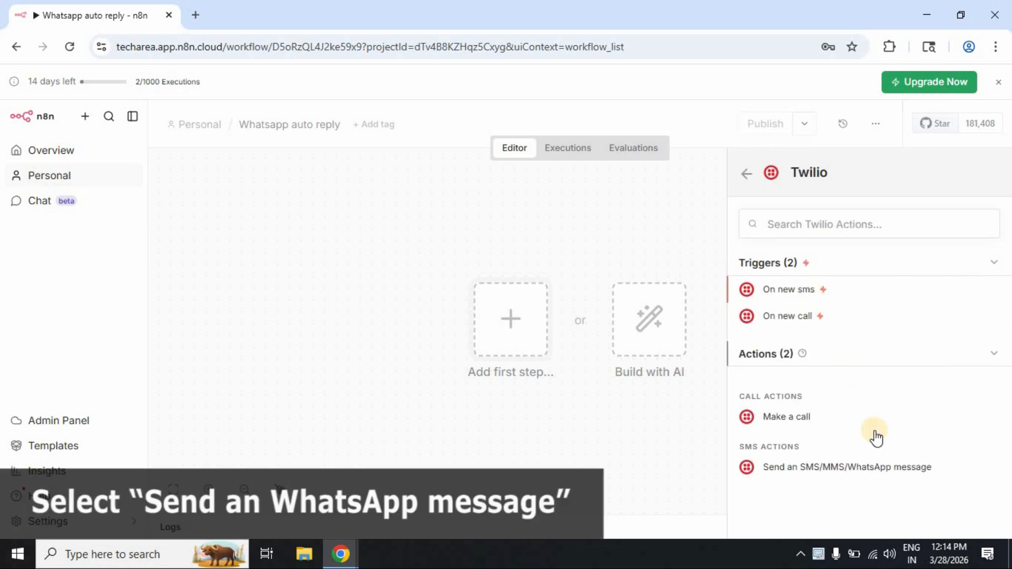
pyautogui.click(923, 472)
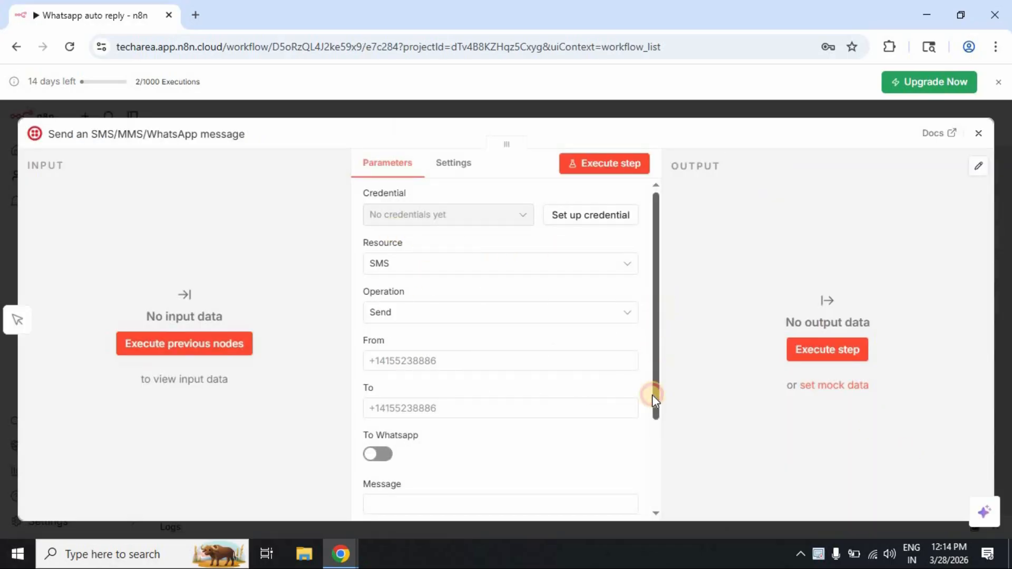
pyautogui.scroll(-3, 652, 401)
pyautogui.scroll(3, 653, 327)
# Start setting up a new Twilio API credential for the message node, going to its Account SID and Auth Token fields
pyautogui.click(585, 220)
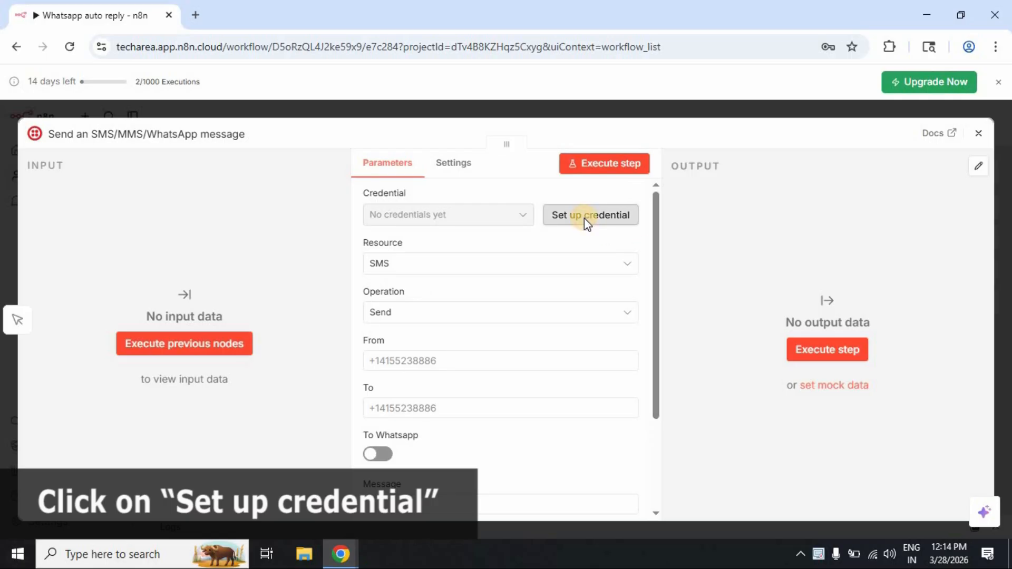
pyautogui.scroll(-2, 549, 300)
pyautogui.scroll(-1, 549, 301)
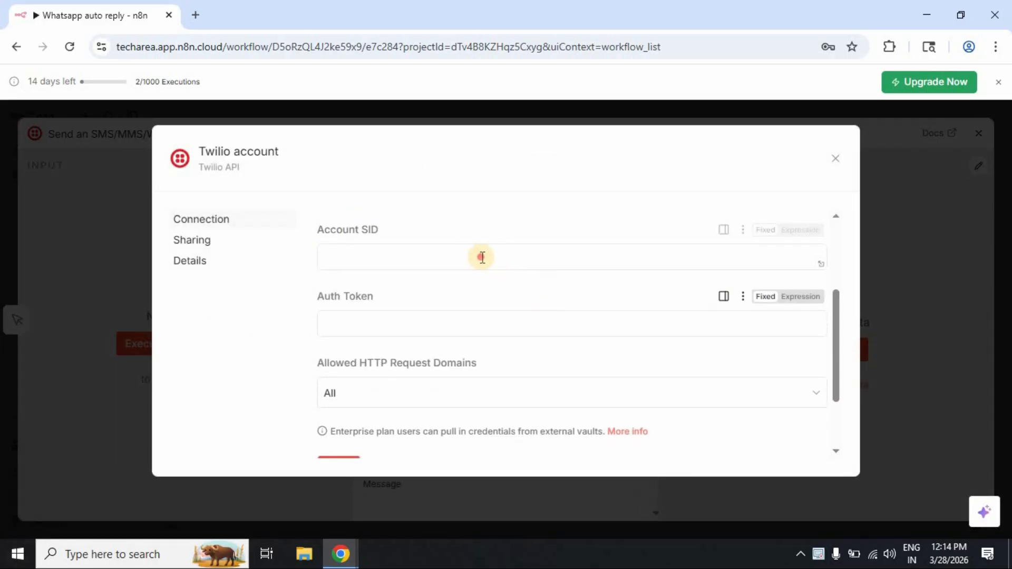
pyautogui.click(481, 256)
pyautogui.click(452, 323)
pyautogui.press('Escape')
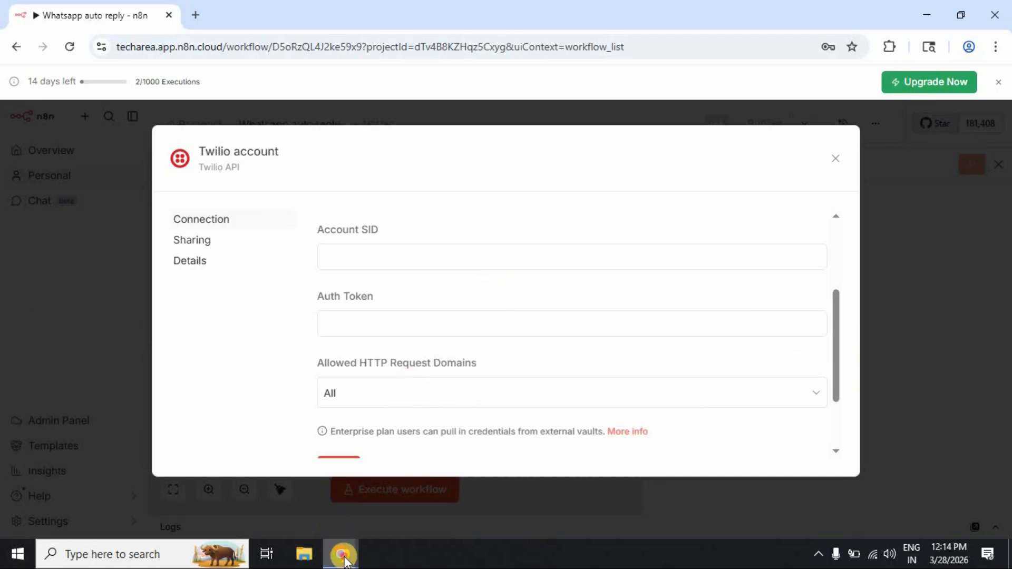
pyautogui.moveTo(340, 553)
pyautogui.click(385, 522)
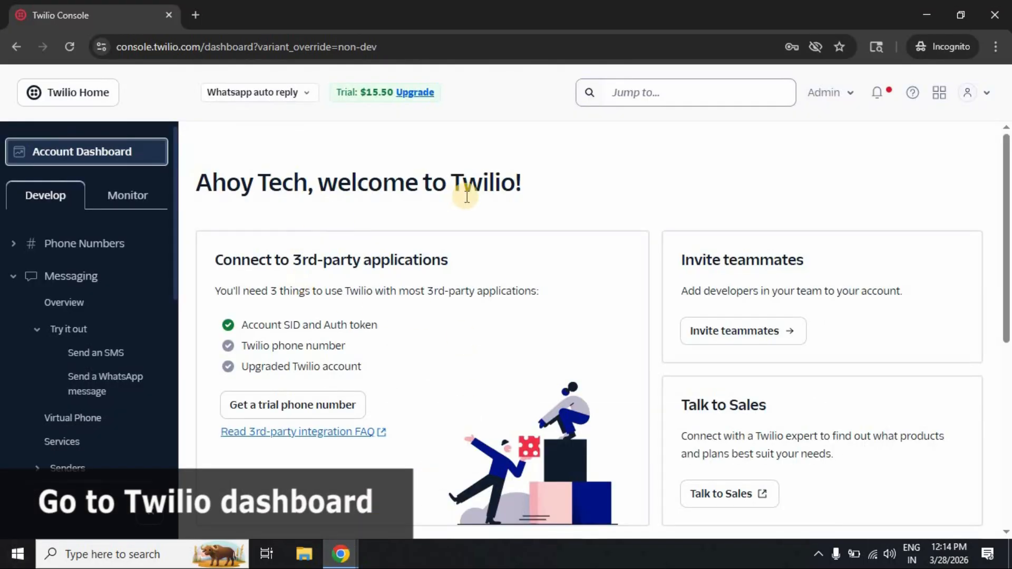
pyautogui.moveTo(197, 184); pyautogui.dragTo(548, 181)
pyautogui.click(431, 237)
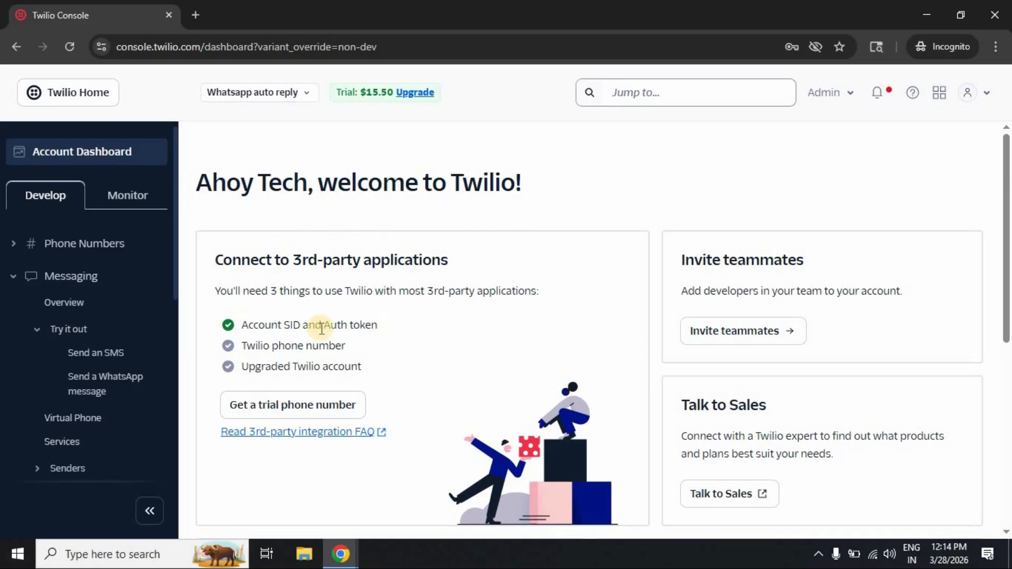
pyautogui.scroll(-6, 406, 318)
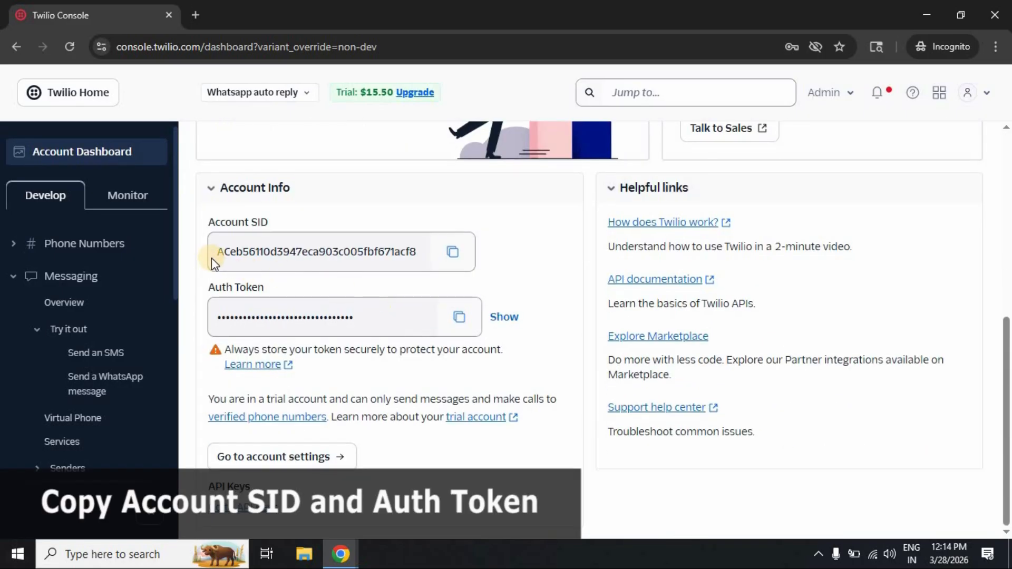
pyautogui.click(452, 253)
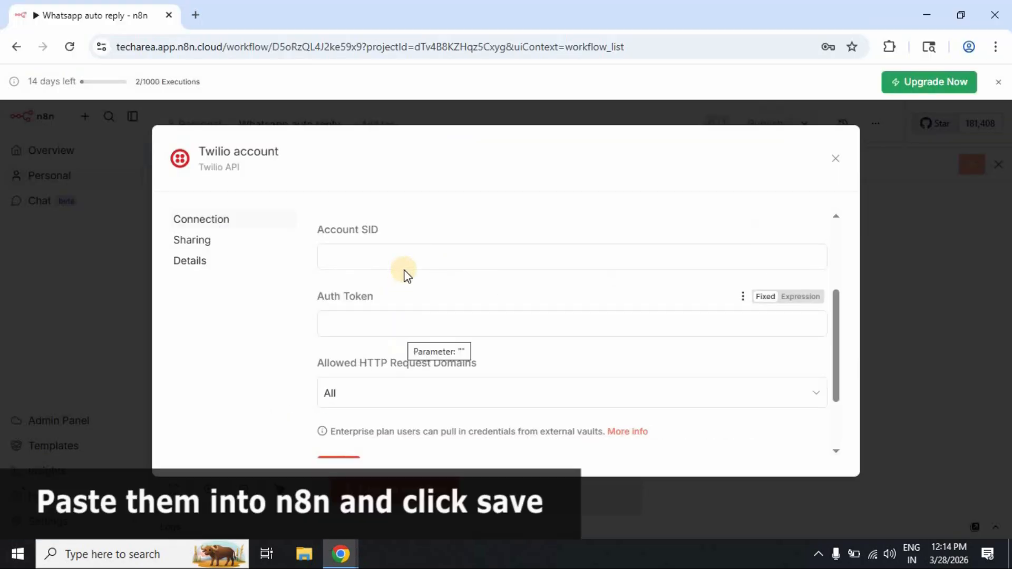
pyautogui.click(405, 262)
pyautogui.hotkey('ctrl', 'v')
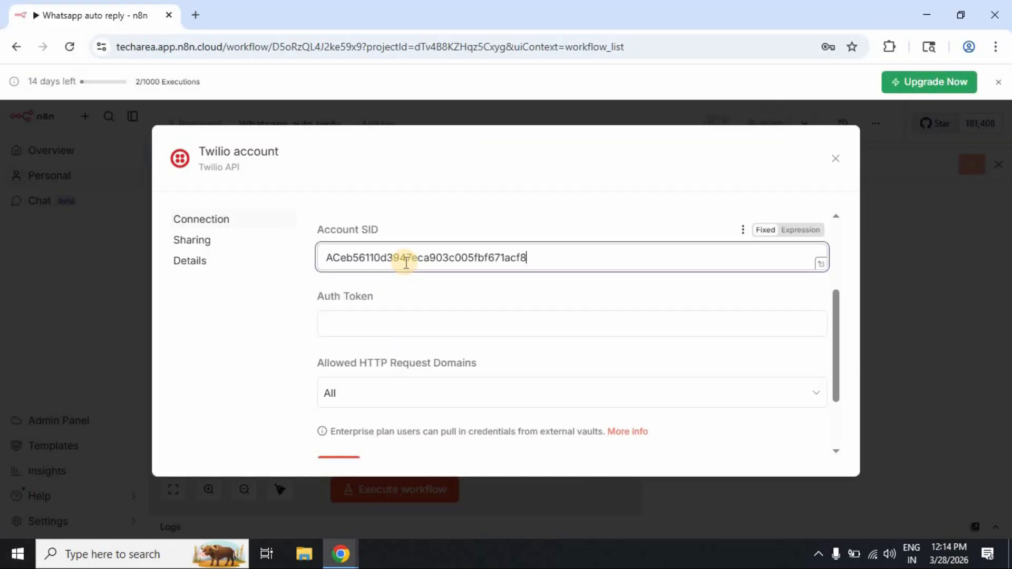
# Copy the Auth Token from the Twilio Console and paste it into the n8n credential's Auth Token field
pyautogui.hotkey('alt', 'Tab')
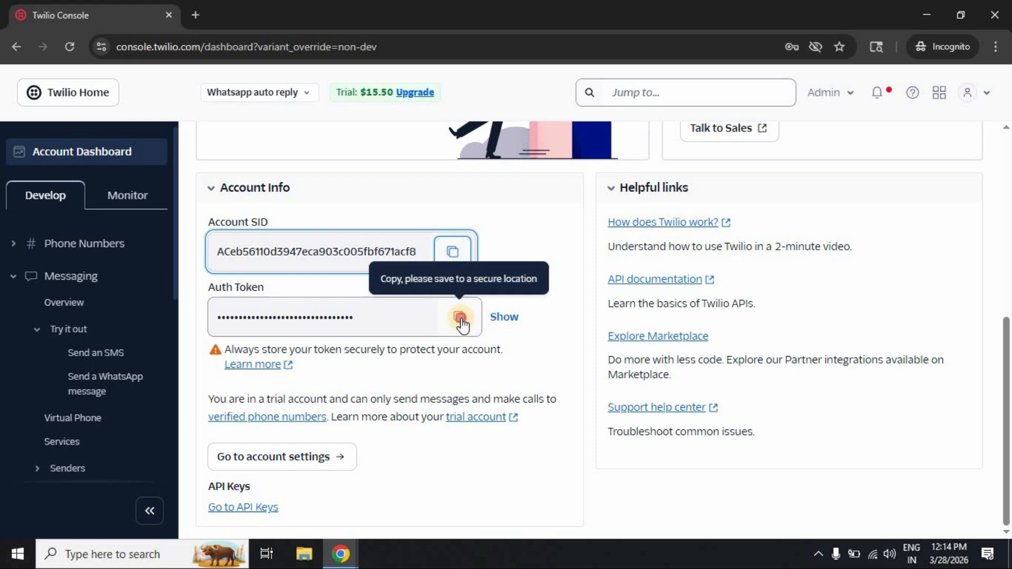
pyautogui.click(460, 318)
pyautogui.hotkey('alt', 'Tab')
pyautogui.click(423, 319)
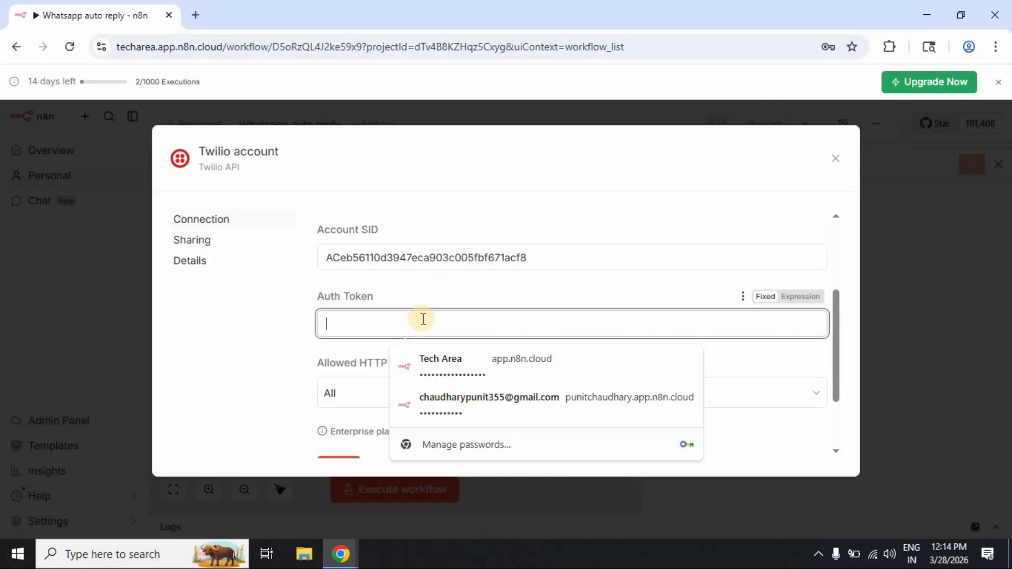
pyautogui.hotkey('ctrl', 'v')
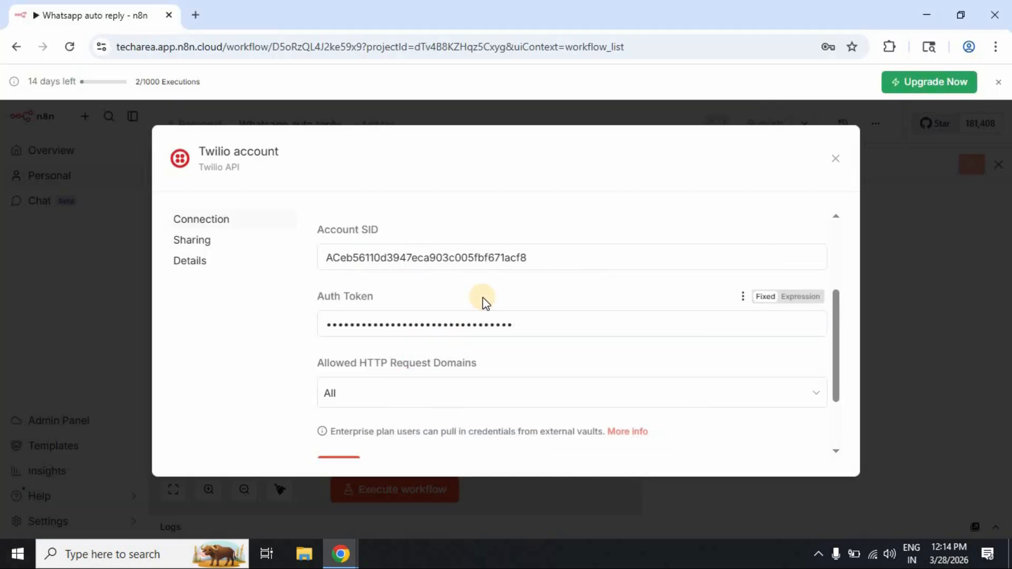
# Save and close the Twilio credential, declining the browser's offer to update the stored password
pyautogui.scroll(-2, 481, 299)
pyautogui.click(339, 373)
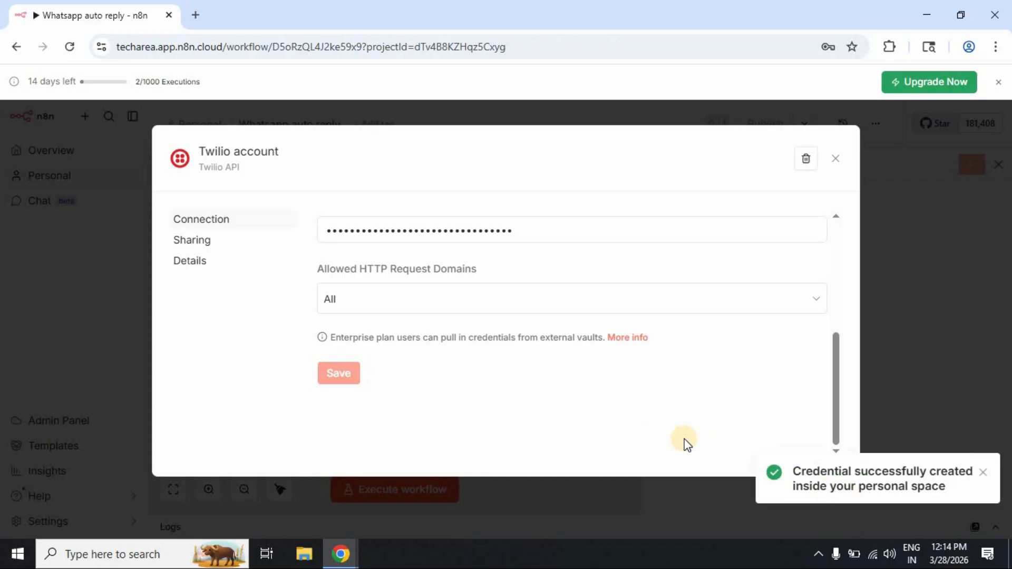
pyautogui.scroll(4, 685, 439)
pyautogui.click(834, 160)
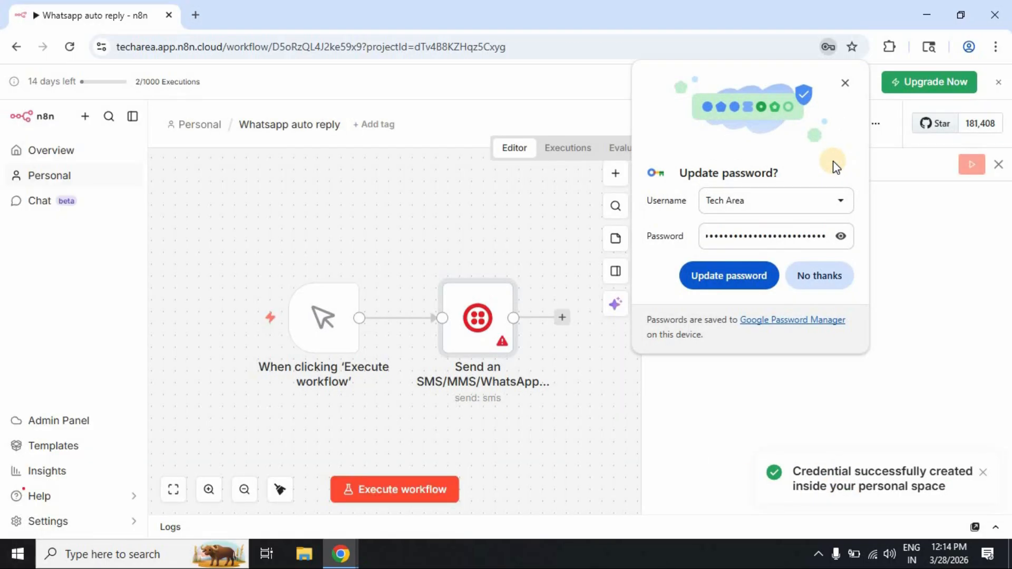
pyautogui.click(825, 283)
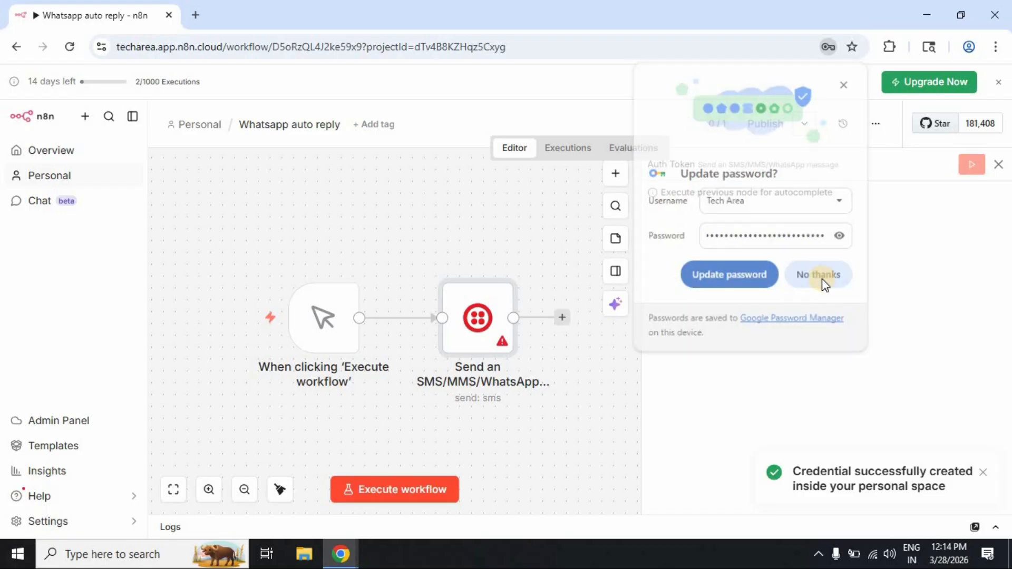
pyautogui.click(999, 165)
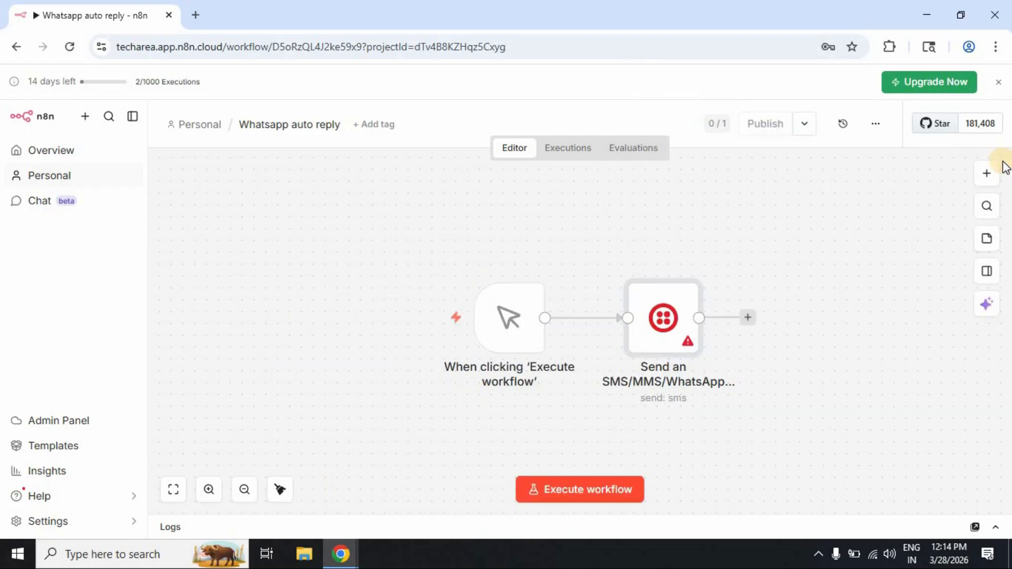
# Open the Twilio message node's parameters at the From, To, To Whatsapp and Message fields
pyautogui.click(695, 265)
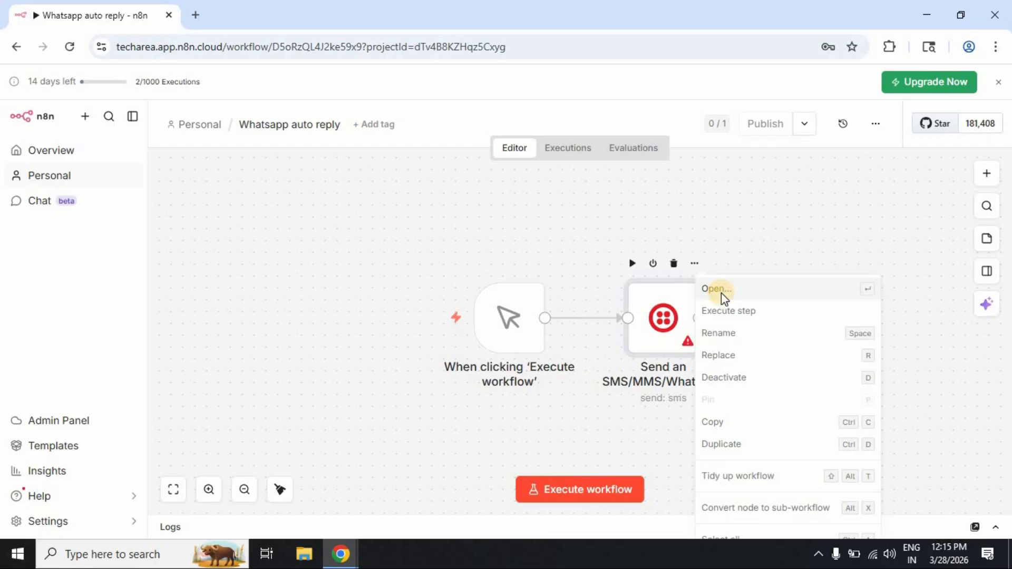
pyautogui.click(721, 292)
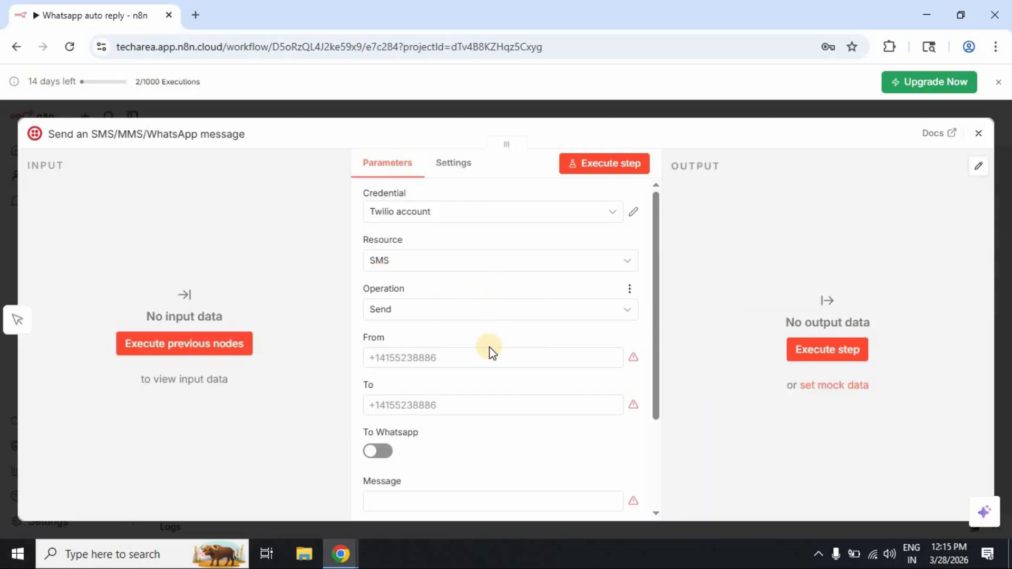
pyautogui.click(656, 361)
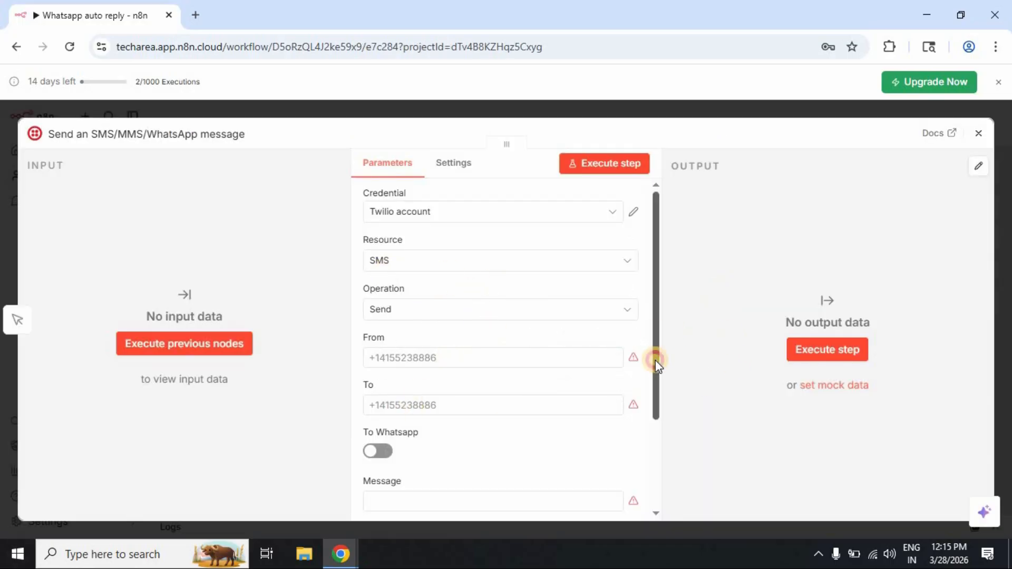
pyautogui.moveTo(655, 360); pyautogui.dragTo(653, 388)
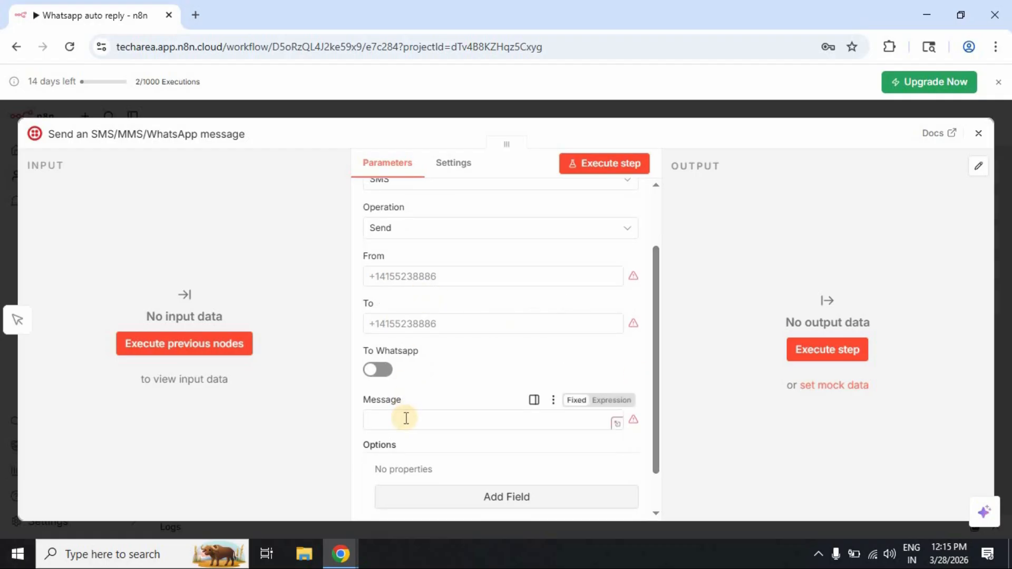
# Switch to the Twilio Console, open "Send a WhatsApp message", and activate the WhatsApp Sandbox by agreeing to its terms
pyautogui.hotkey('alt', 'Tab')
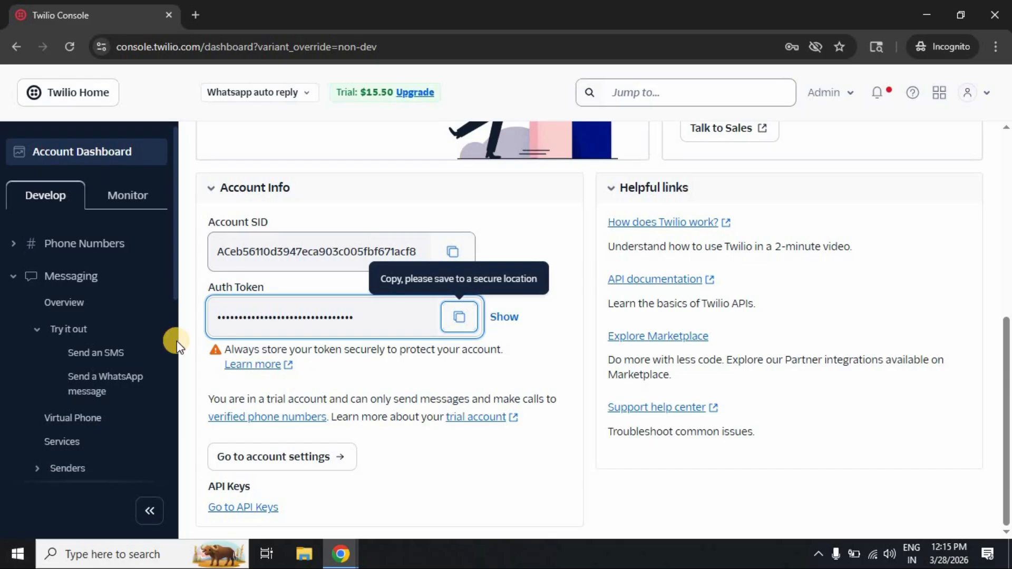
pyautogui.click(115, 384)
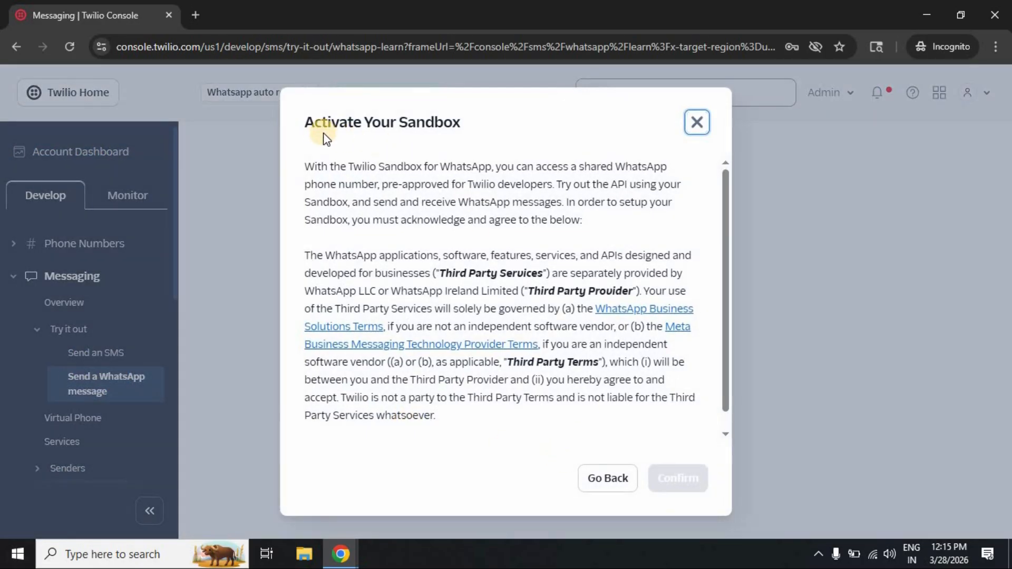
pyautogui.moveTo(305, 121); pyautogui.dragTo(470, 152)
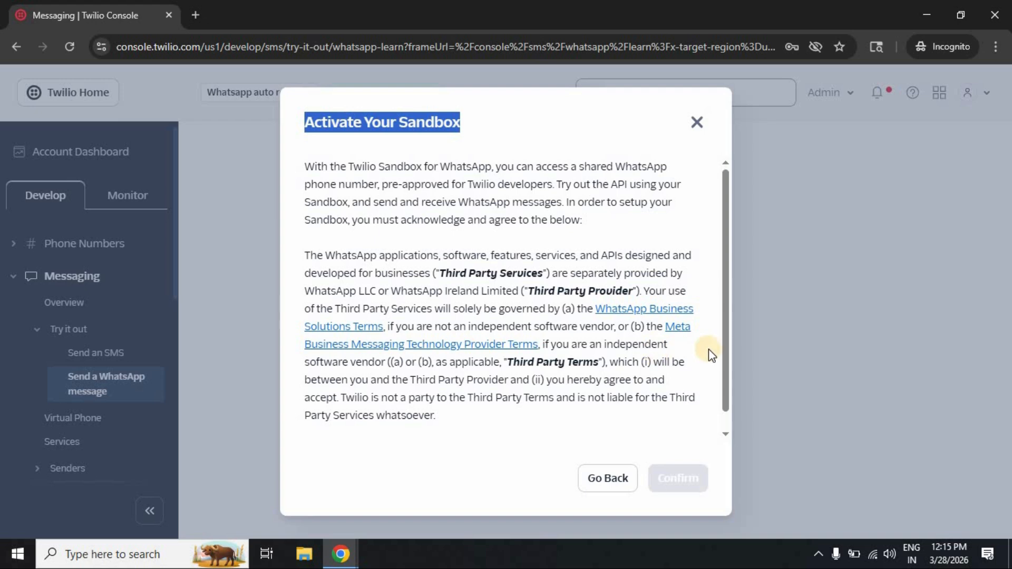
pyautogui.scroll(-1, 706, 350)
pyautogui.click(369, 435)
pyautogui.click(668, 475)
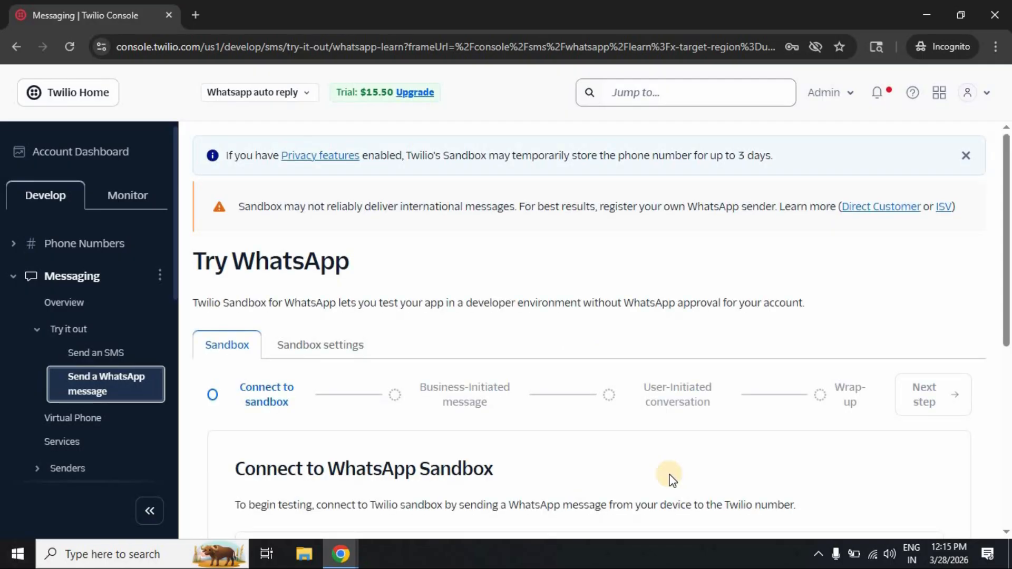
pyautogui.scroll(-4, 672, 480)
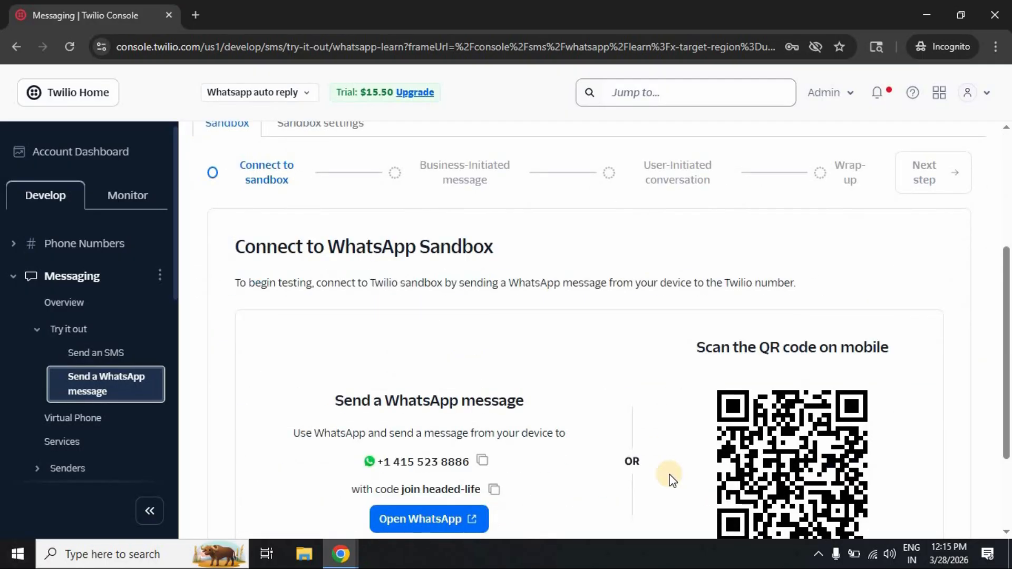
pyautogui.scroll(-1, 672, 479)
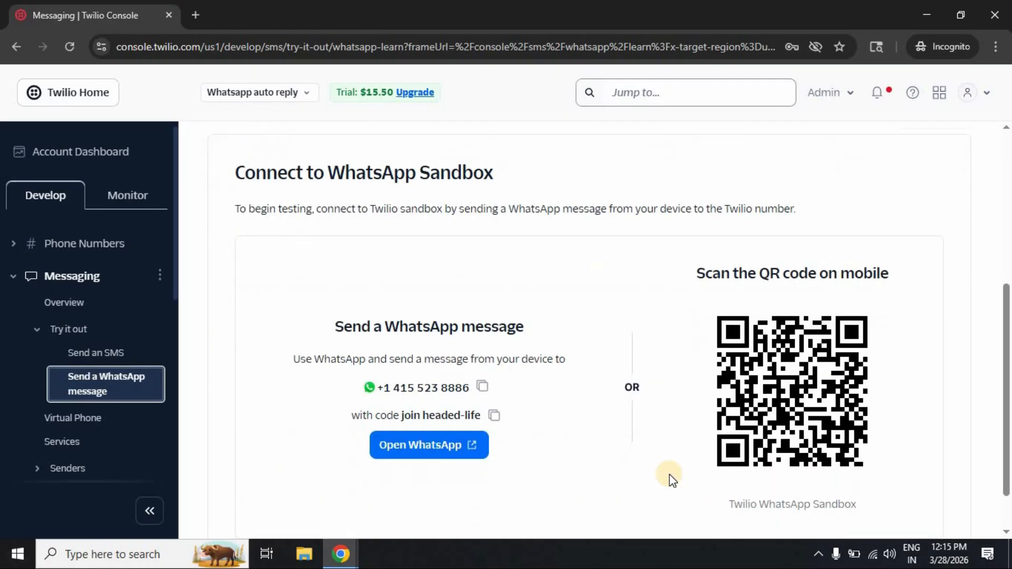
# Copy the WhatsApp Sandbox number from the Twilio Console and paste it into the n8n Twilio node's From field
pyautogui.click(483, 389)
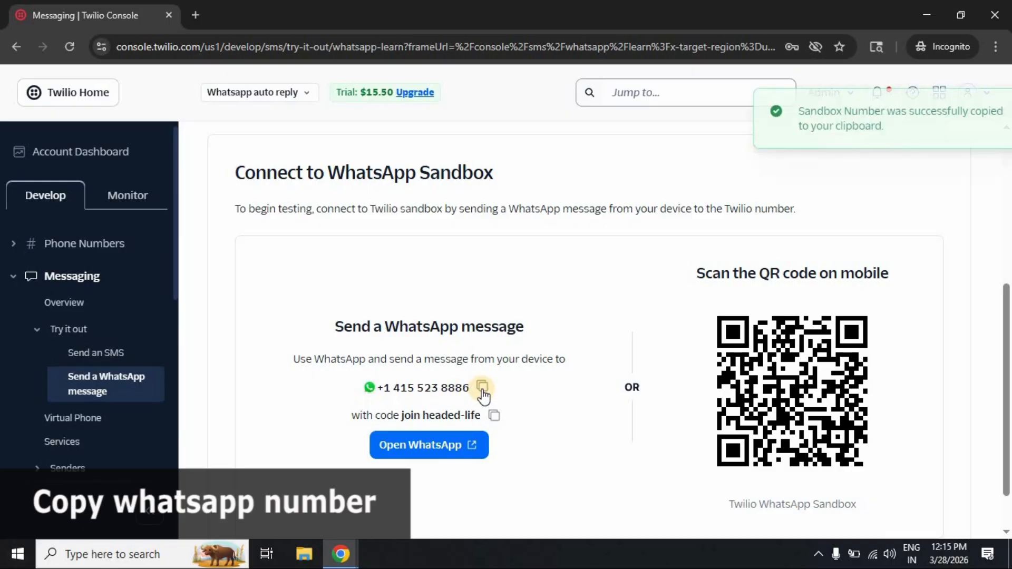
pyautogui.hotkey('alt', 'Tab')
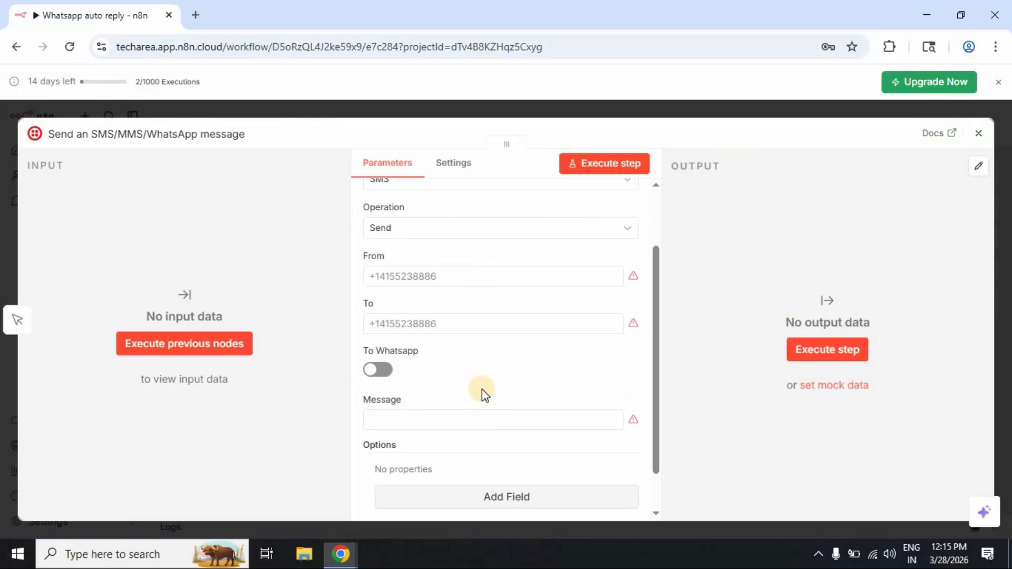
pyautogui.click(462, 274)
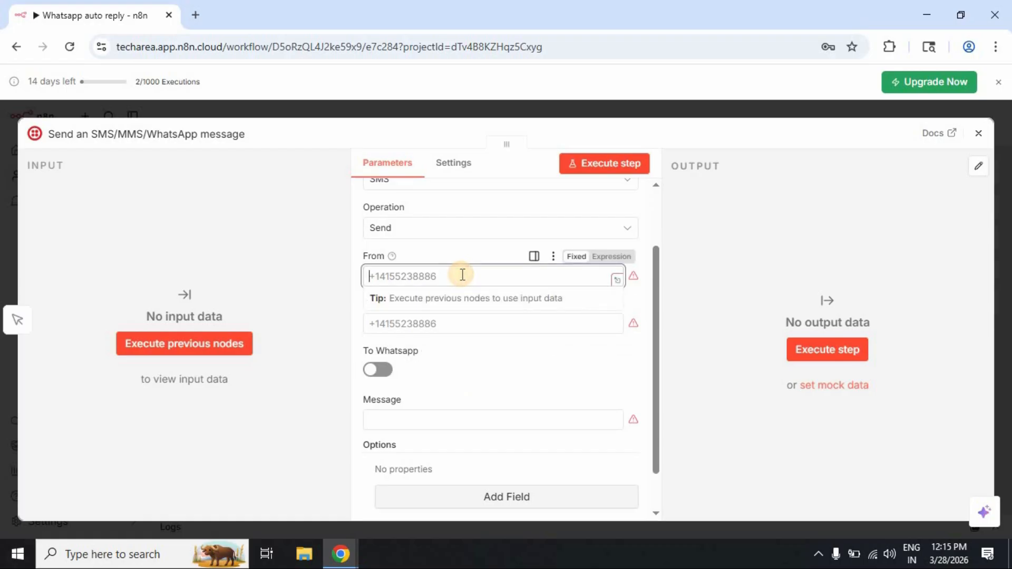
pyautogui.hotkey('ctrl', 'v')
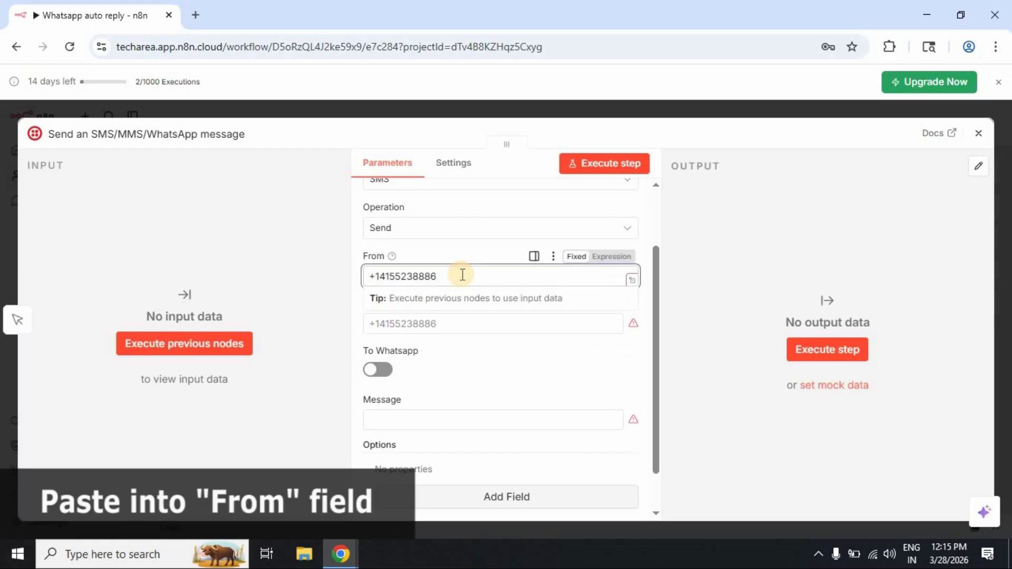
pyautogui.click(476, 359)
# Fill in the To field with the recipient's WhatsApp phone number, including the + and country code
pyautogui.click(420, 322)
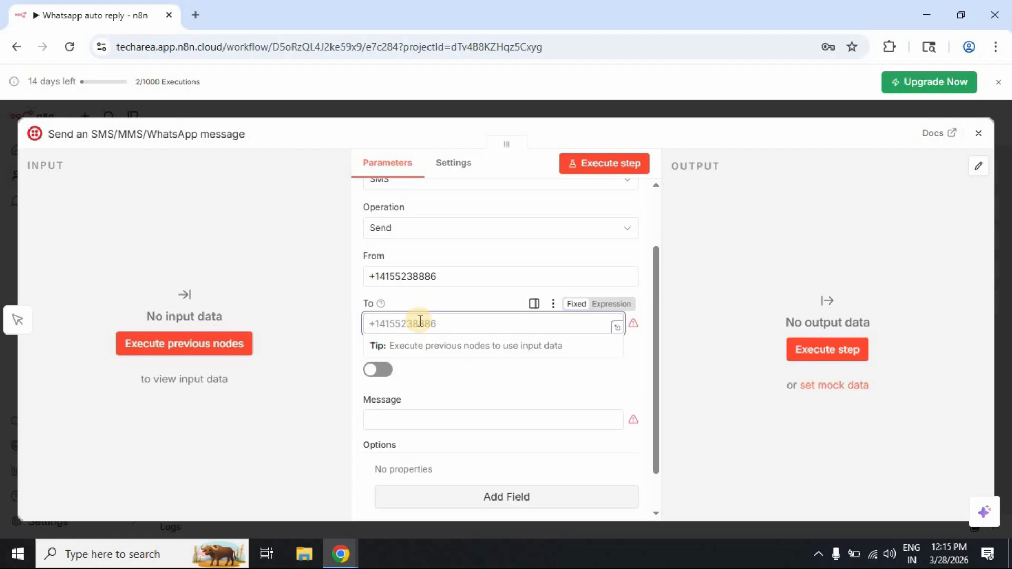
pyautogui.write('+')
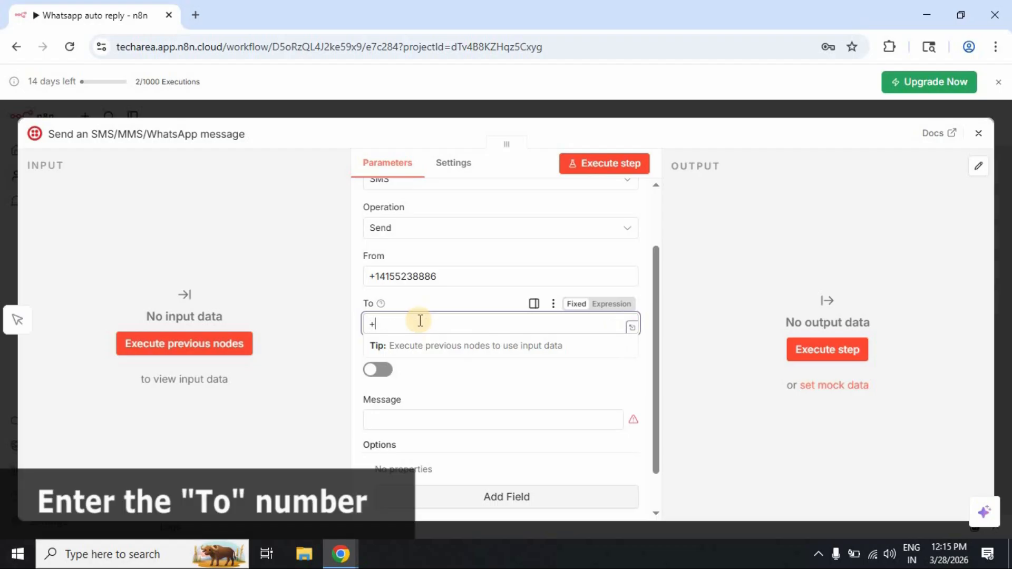
pyautogui.write('919')
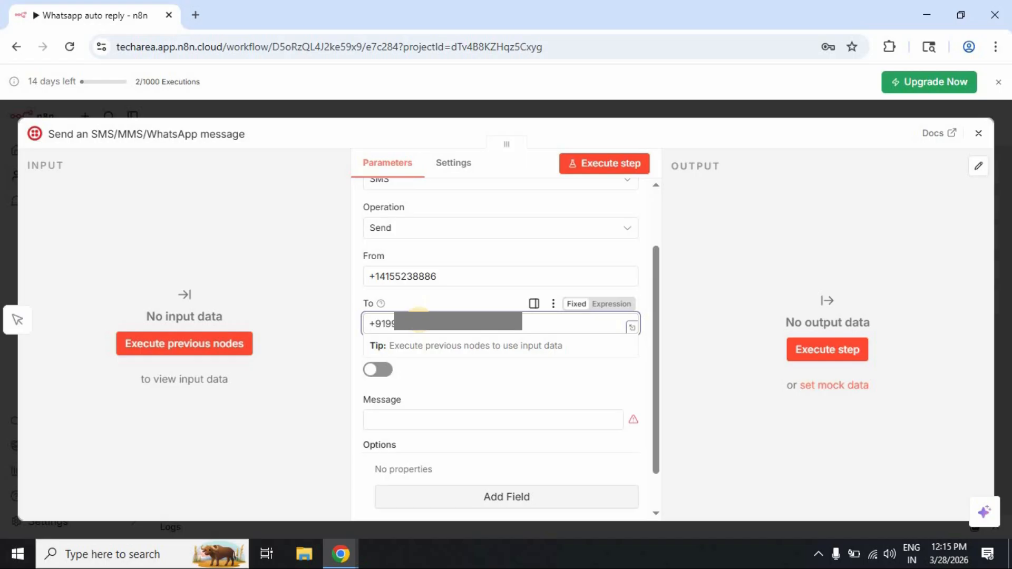
pyautogui.click(449, 390)
# Enable To Whatsapp, set the Message to "Thanks for your message!", and close the Twilio node's settings
pyautogui.click(376, 370)
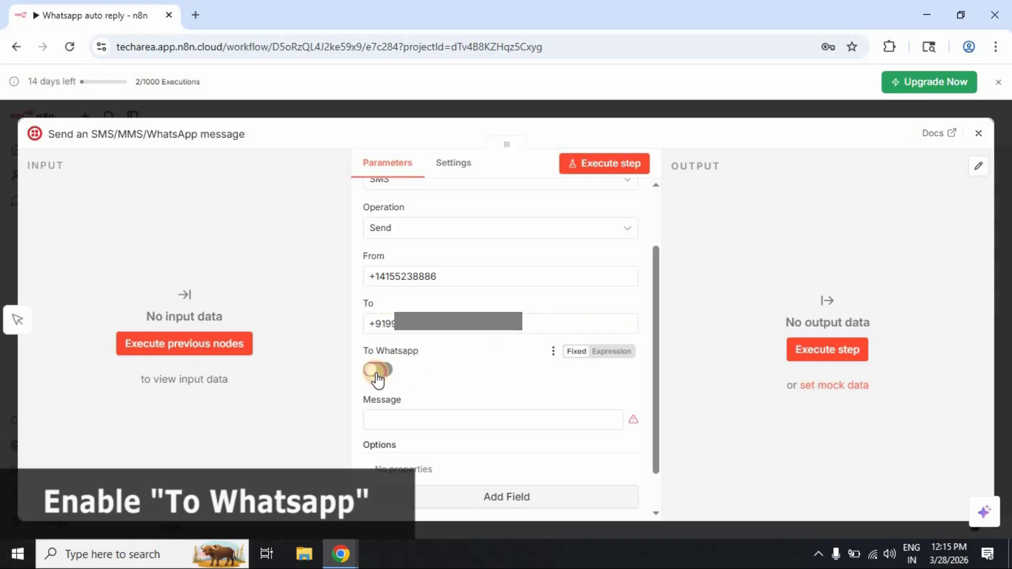
pyautogui.click(414, 421)
pyautogui.write('Than')
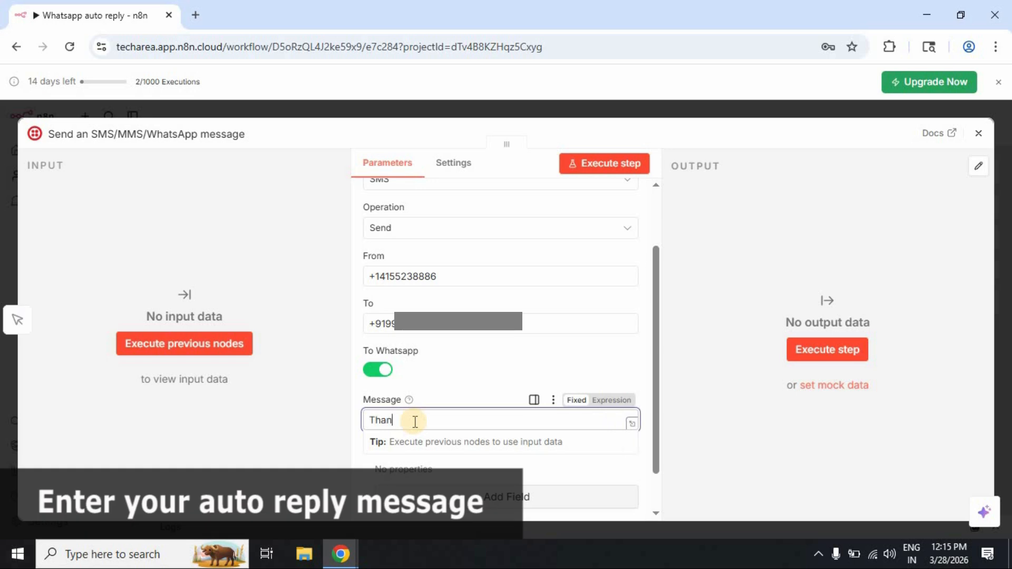
pyautogui.write('ks for your message!')
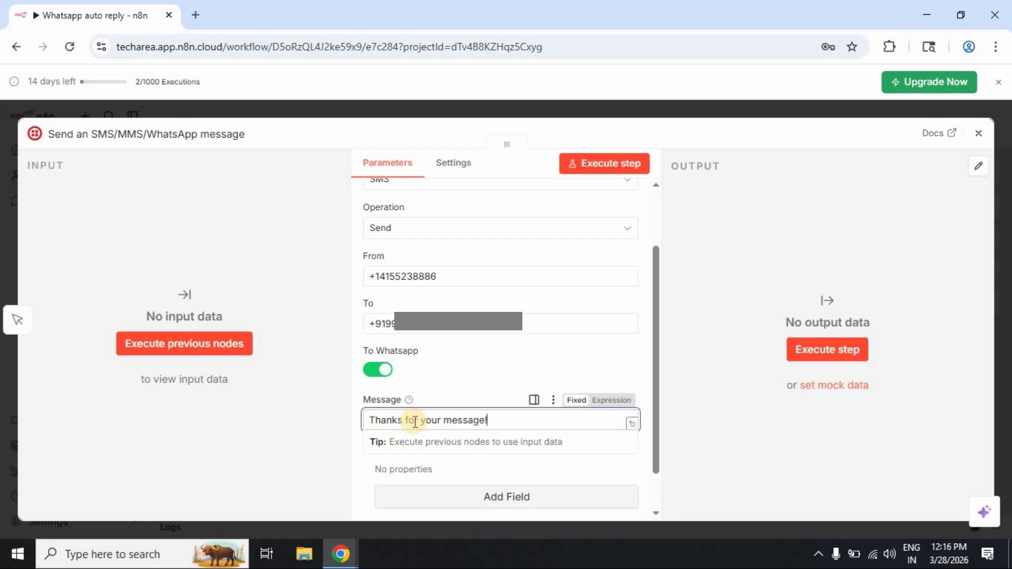
pyautogui.click(470, 366)
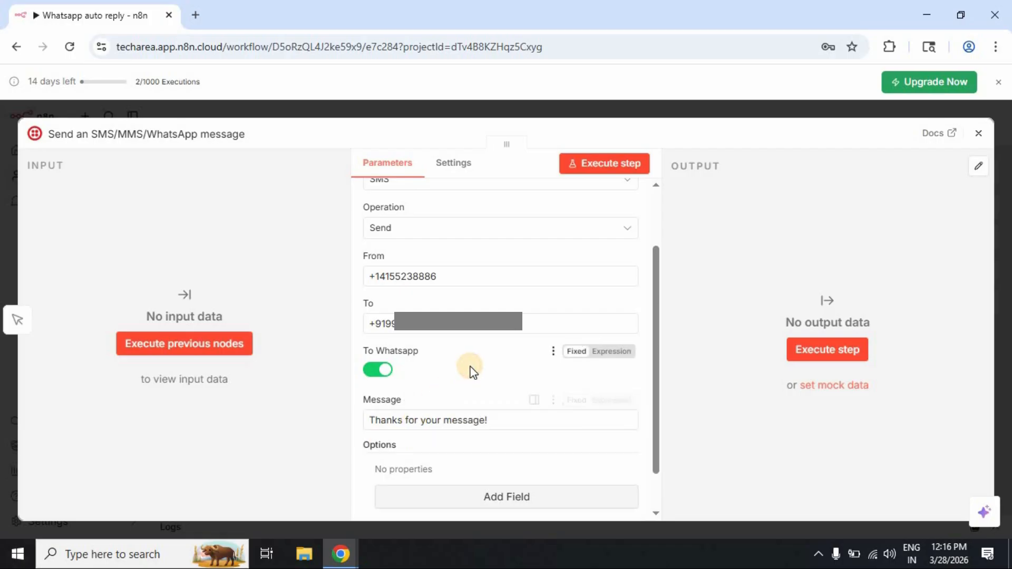
pyautogui.click(978, 135)
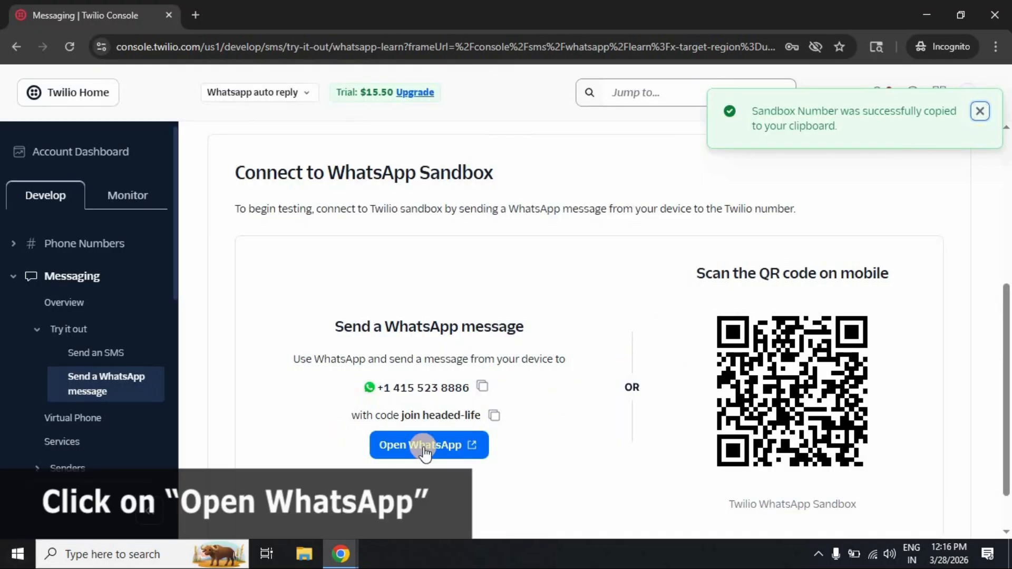
# Open the sandbox's WhatsApp chat link from the Twilio Console and compare its prefilled message with the console's join code
pyautogui.click(441, 452)
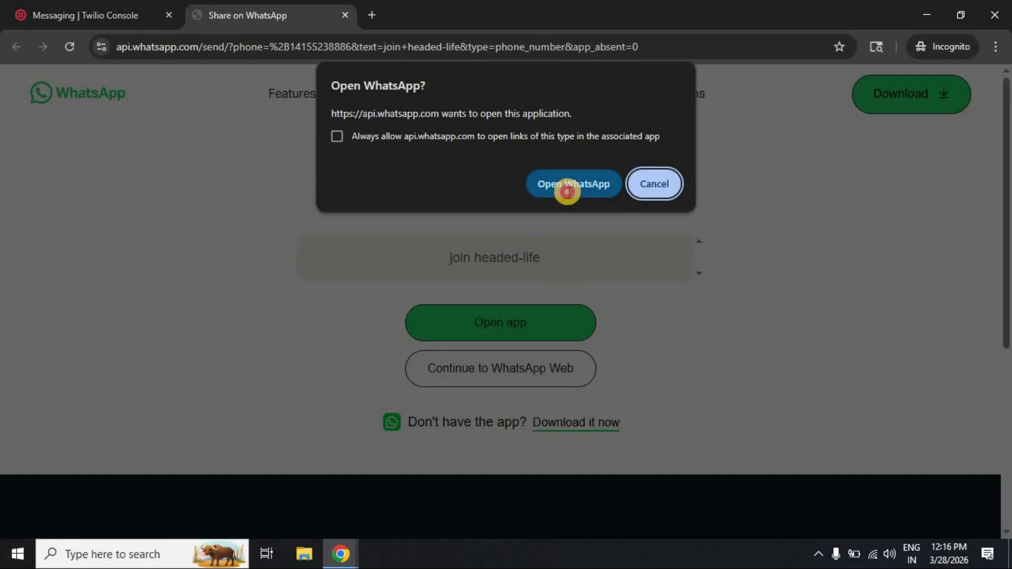
pyautogui.click(567, 195)
pyautogui.hotkey('alt', 'Tab')
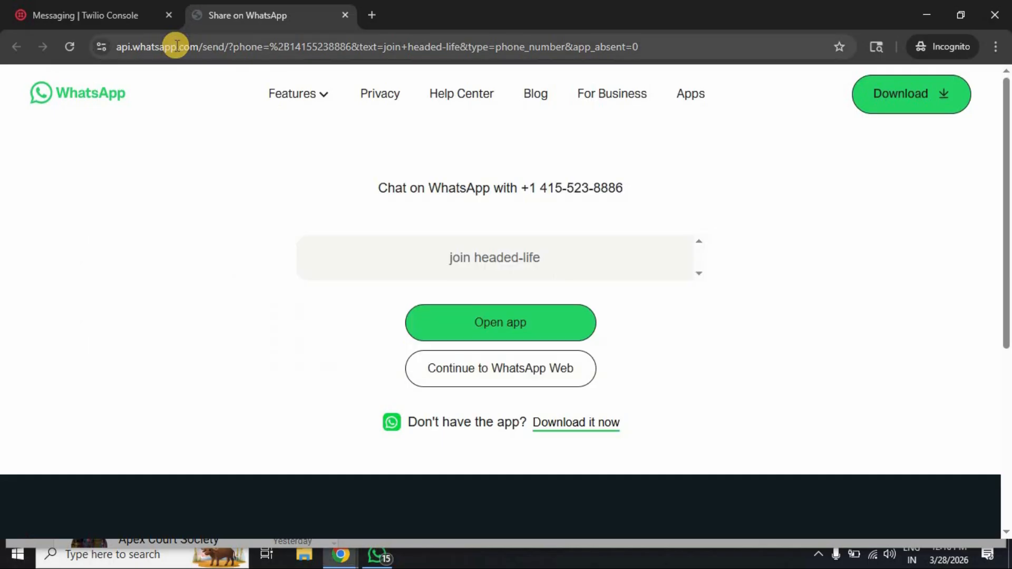
pyautogui.click(85, 15)
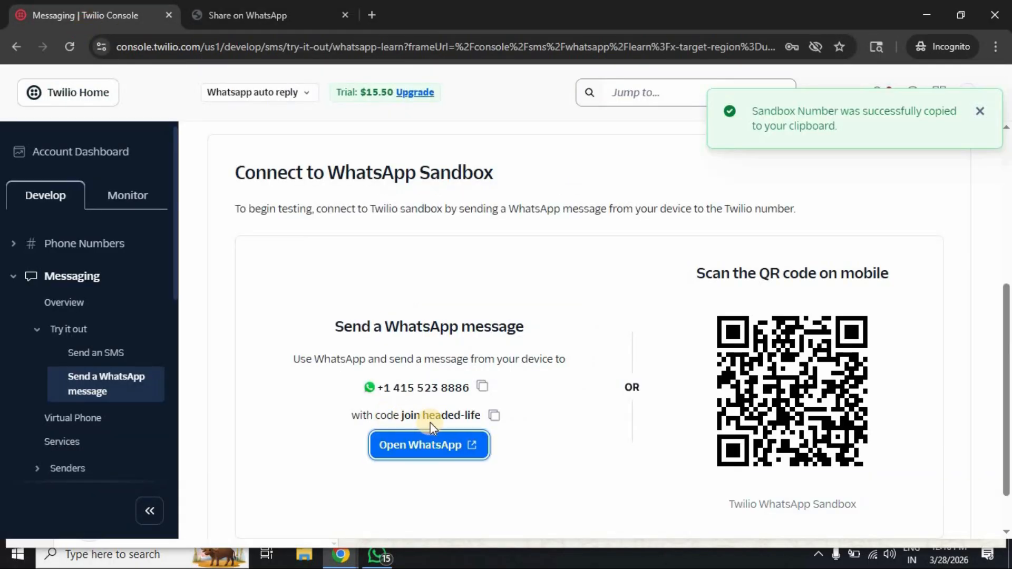
pyautogui.moveTo(401, 418); pyautogui.dragTo(482, 416)
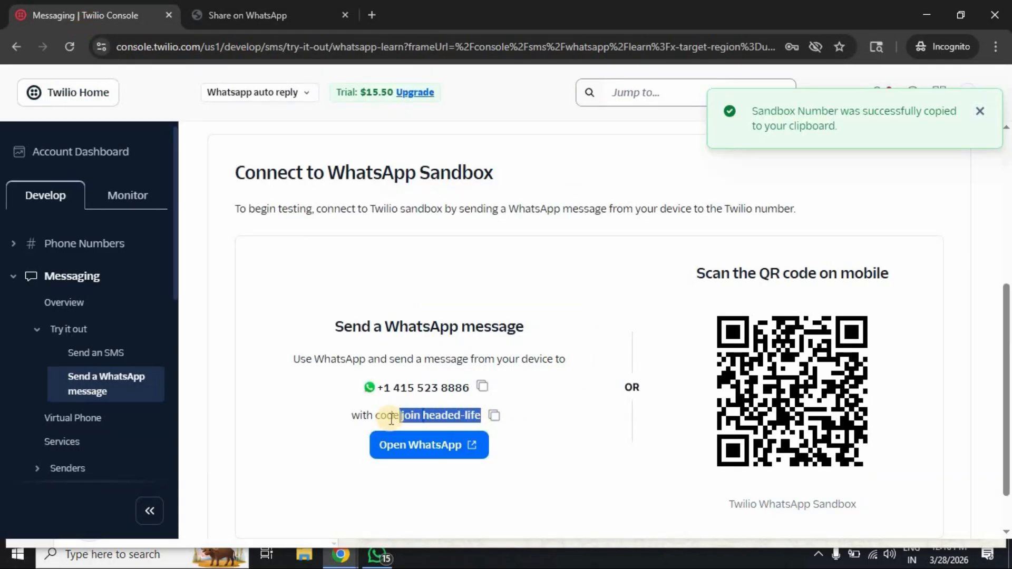
pyautogui.click(335, 447)
pyautogui.click(274, 14)
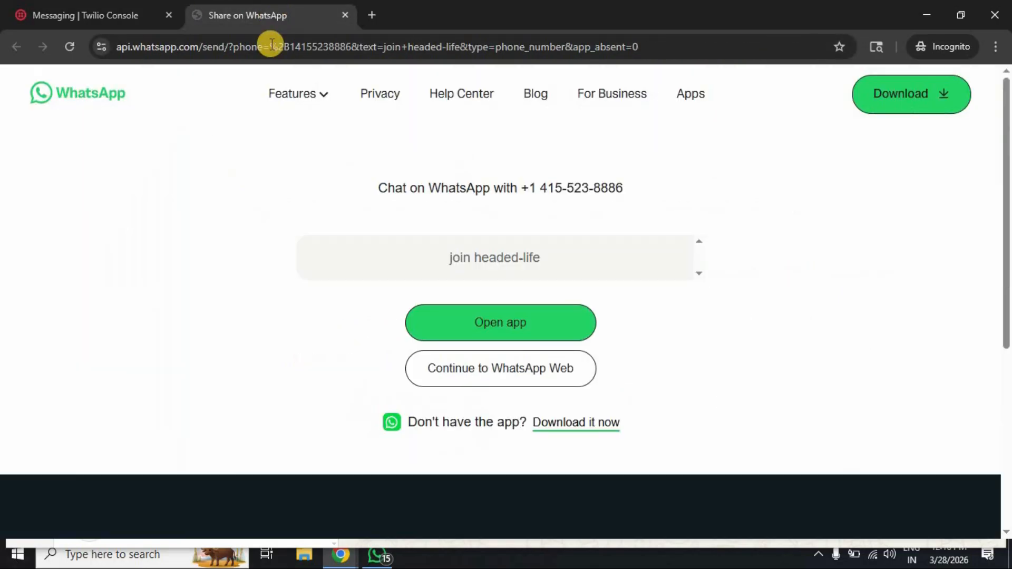
# Open the Twilio chat in the WhatsApp app and send the prefilled sandbox join message
pyautogui.click(500, 322)
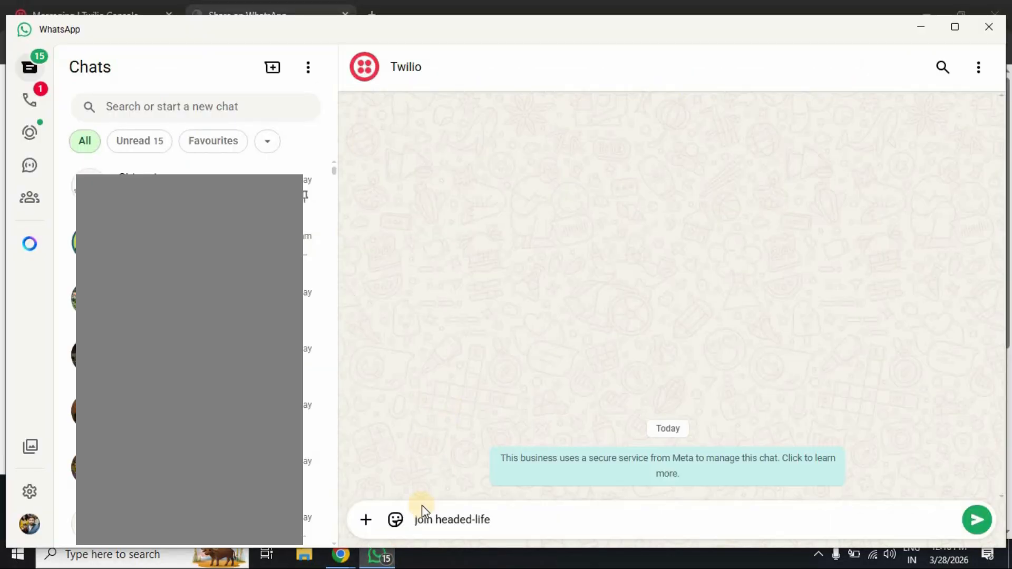
pyautogui.moveTo(417, 520); pyautogui.dragTo(579, 522)
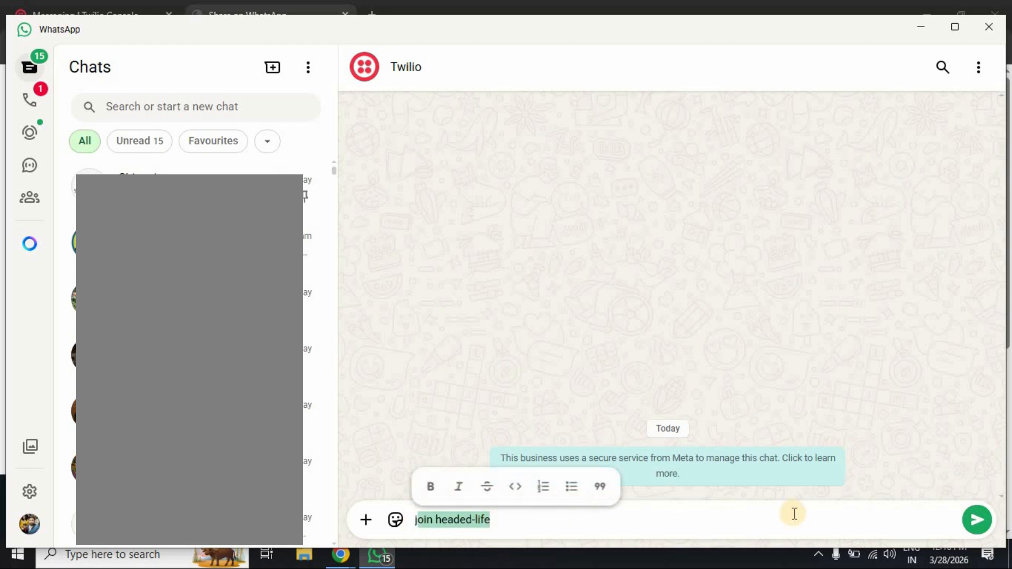
pyautogui.click(977, 523)
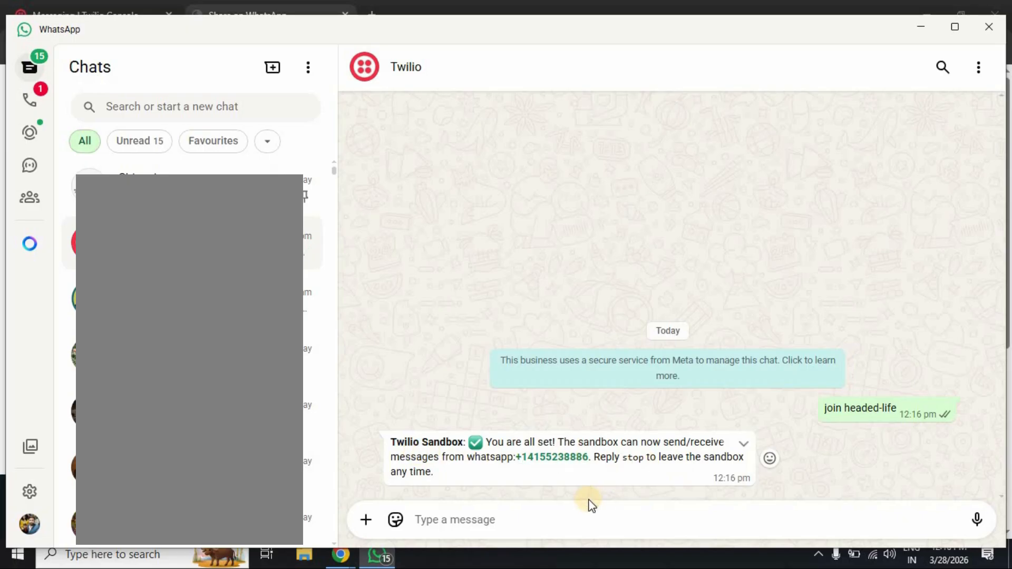
# Switch back to the n8n workflow and delete the "When clicking 'Execute workflow'" trigger node
pyautogui.hotkey('alt', 'Tab')
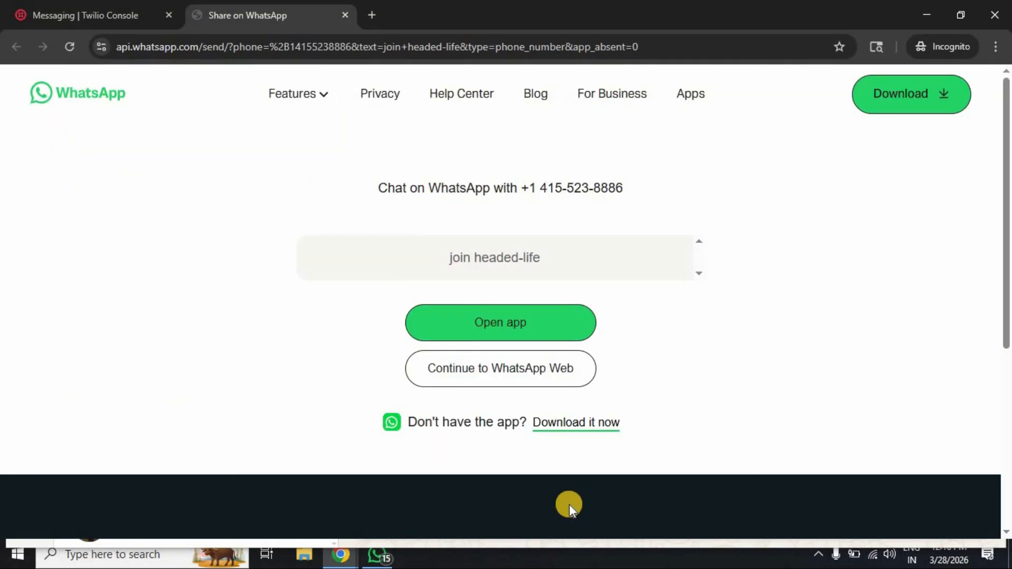
pyautogui.hotkey('alt', 'Tab')
pyautogui.click(343, 556)
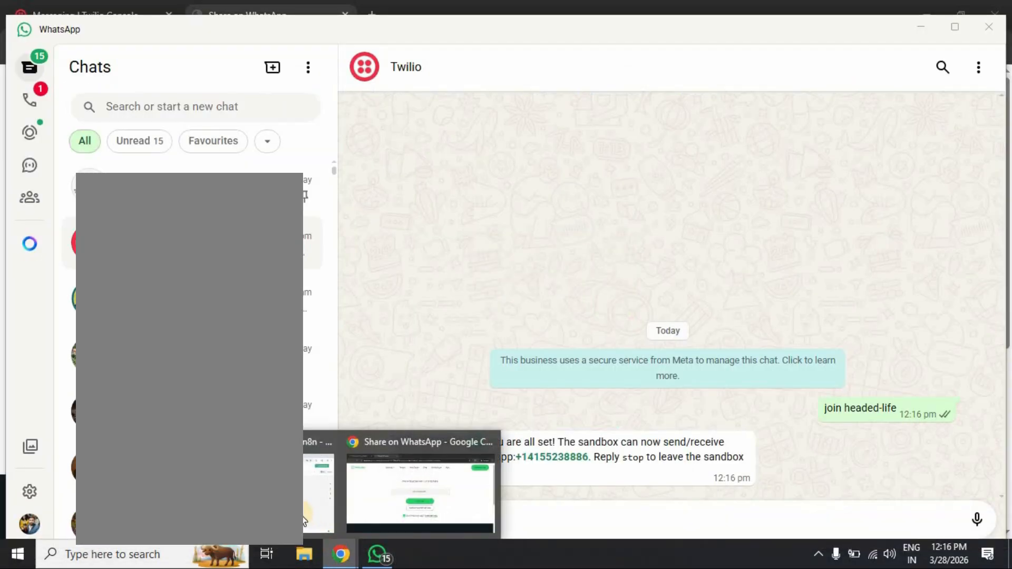
pyautogui.click(305, 519)
pyautogui.moveTo(519, 334)
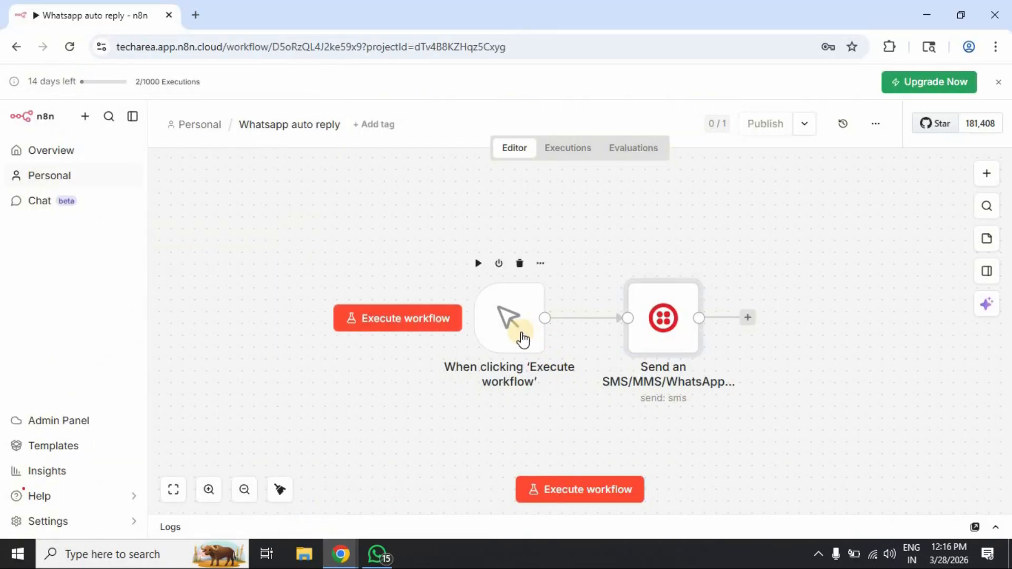
pyautogui.click(519, 264)
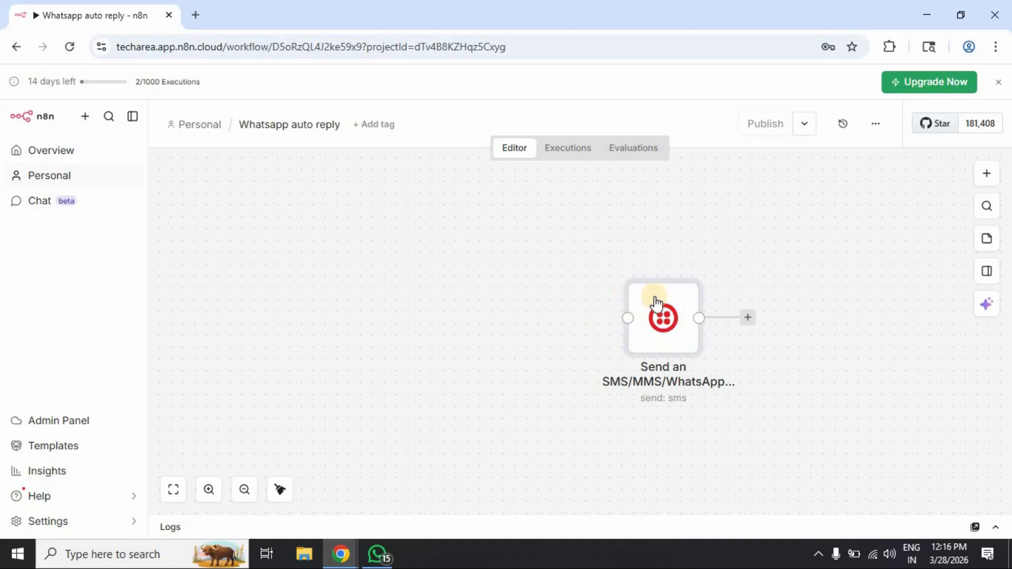
# Add a Webhook trigger node, found by searching "web", and place it in front of the Twilio message node
pyautogui.click(985, 174)
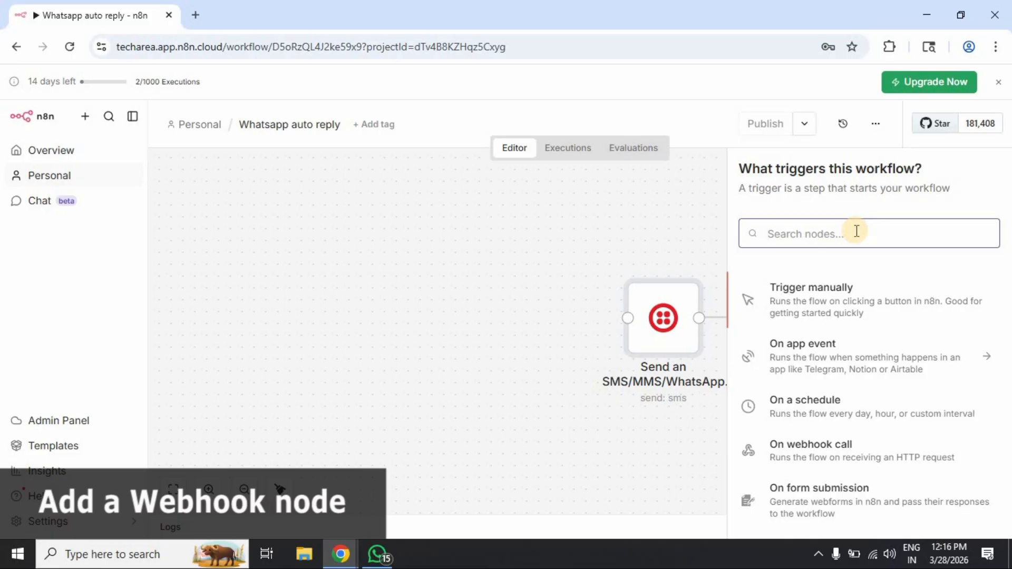
pyautogui.write('web')
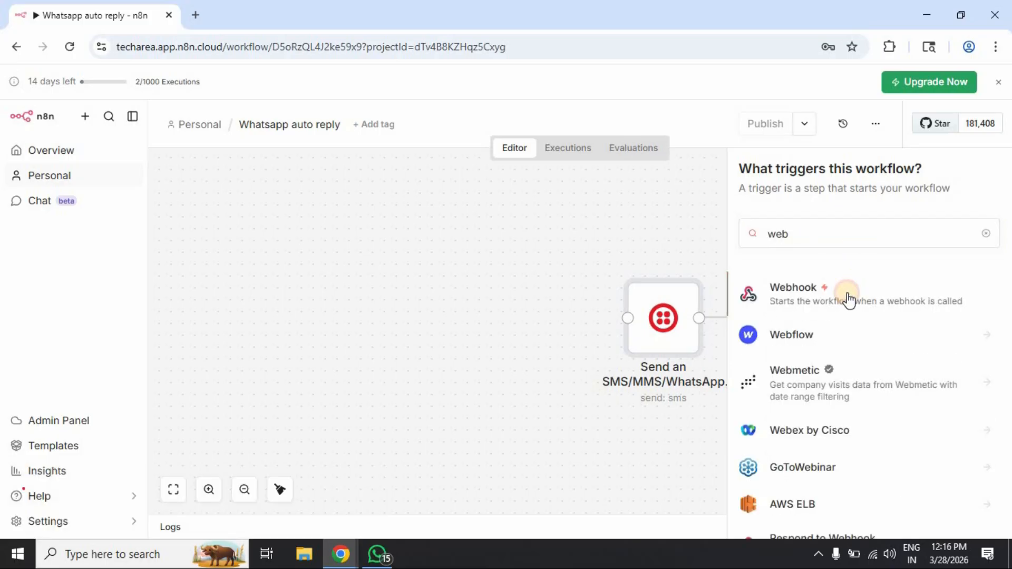
pyautogui.click(847, 297)
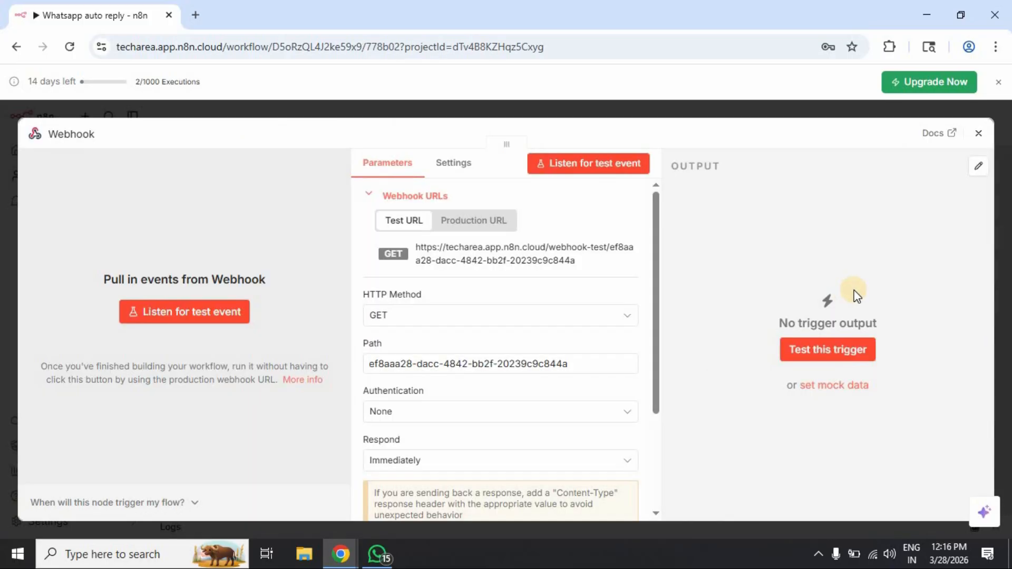
pyautogui.click(985, 130)
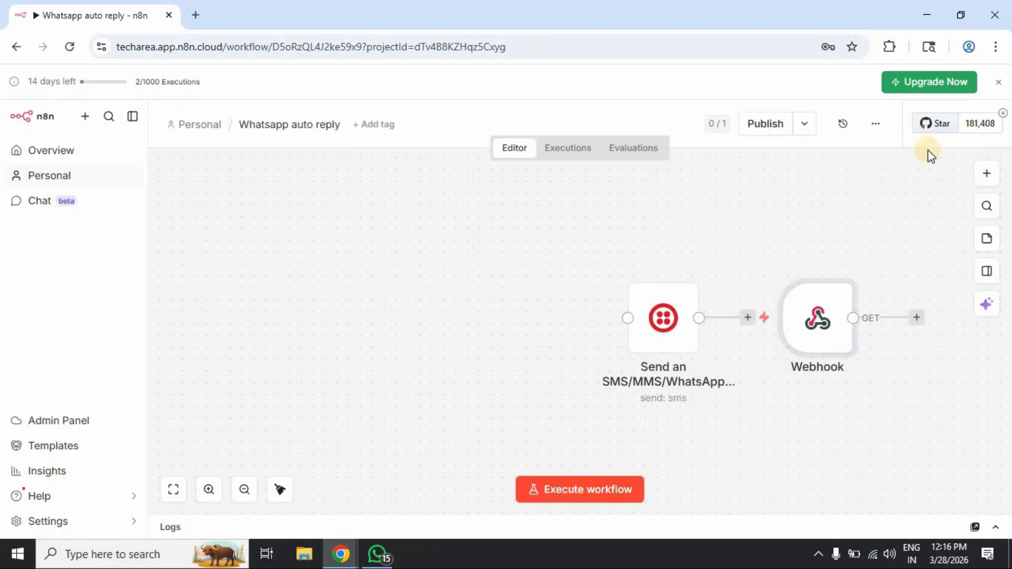
pyautogui.moveTo(821, 294); pyautogui.dragTo(522, 299)
# Open the Webhook node's parameters, show its Production URL, and set the HTTP Method to POST
pyautogui.click(552, 263)
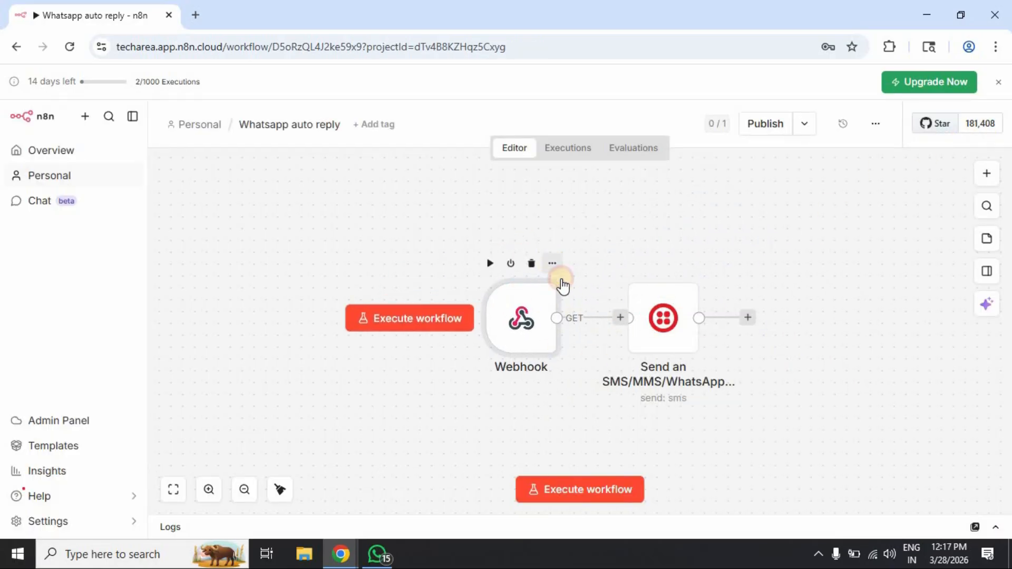
pyautogui.click(578, 287)
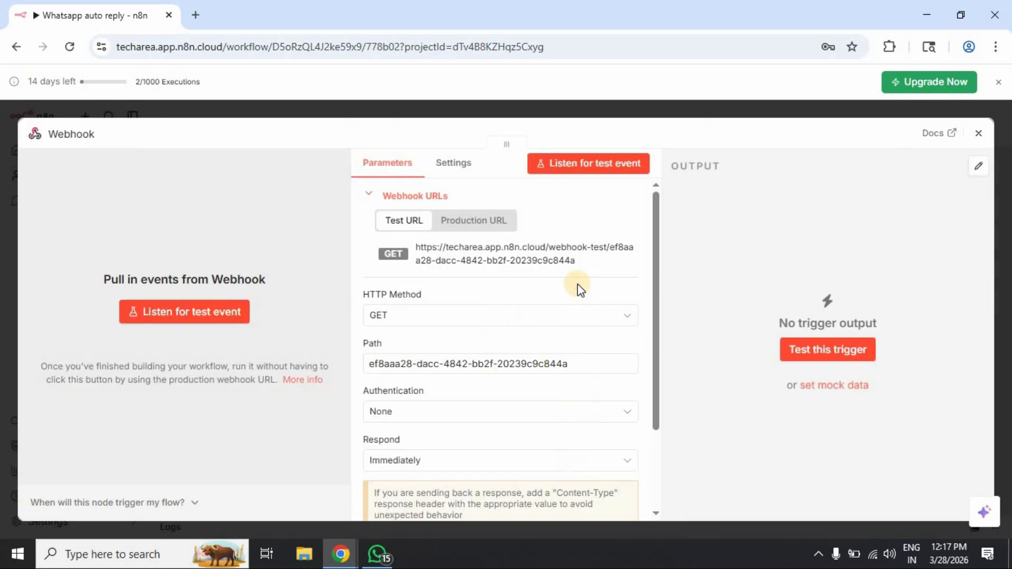
pyautogui.click(489, 222)
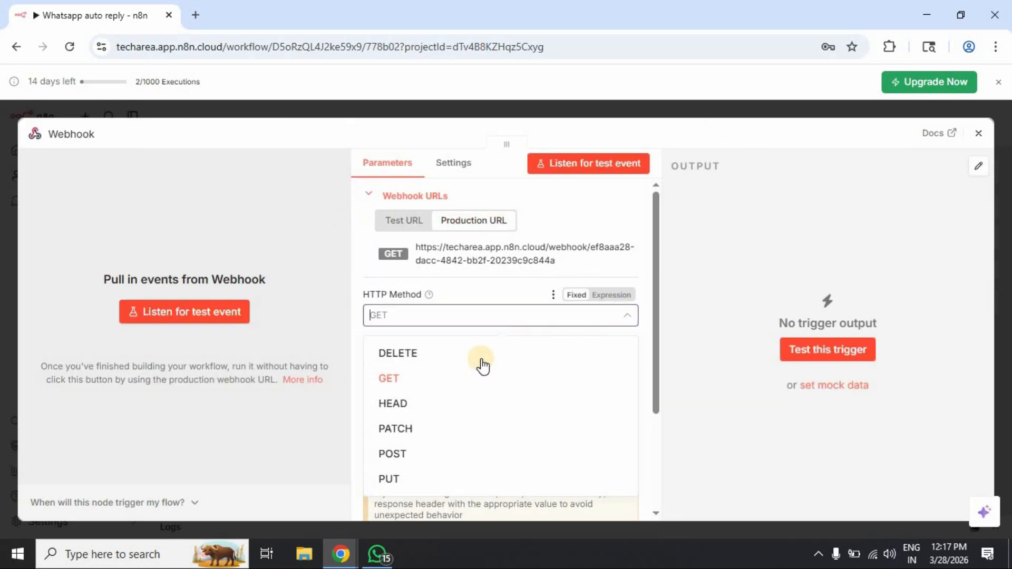
pyautogui.click(438, 454)
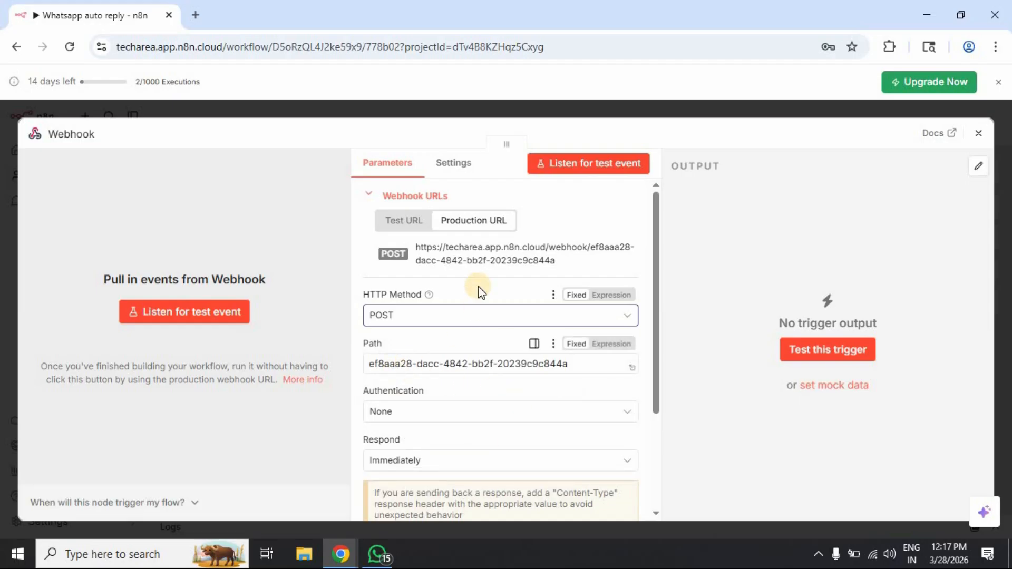
# Copy the Webhook node's Production URL, then switch to the Twilio Console and open the WhatsApp Sandbox settings
pyautogui.click(531, 258)
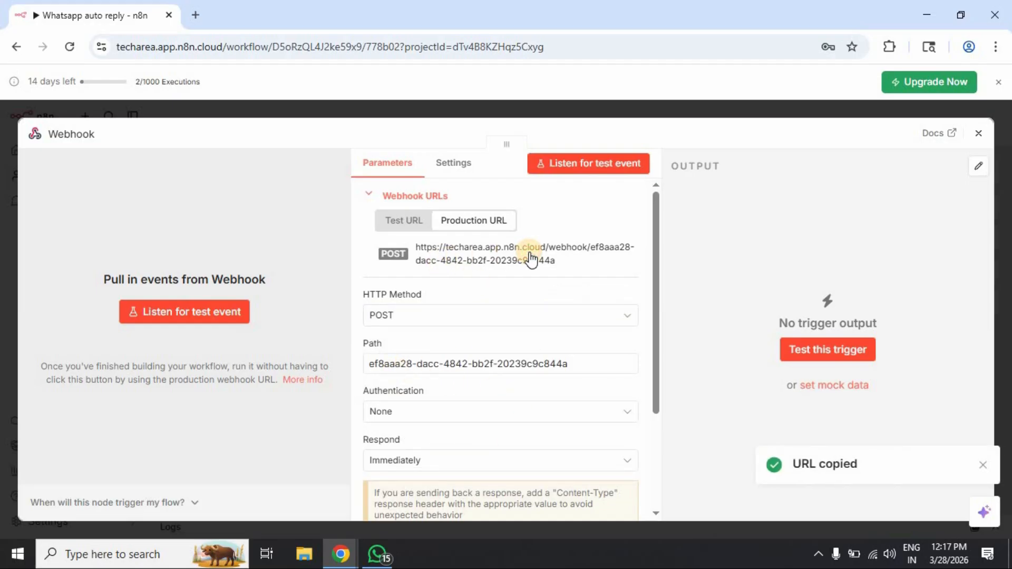
pyautogui.click(978, 134)
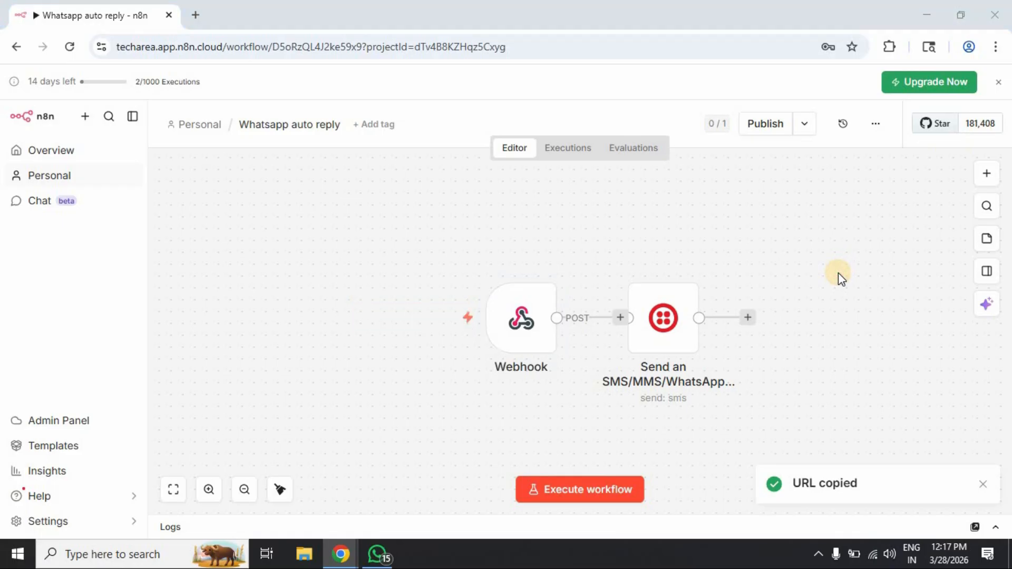
pyautogui.hotkey('alt', 'Tab')
pyautogui.click(344, 553)
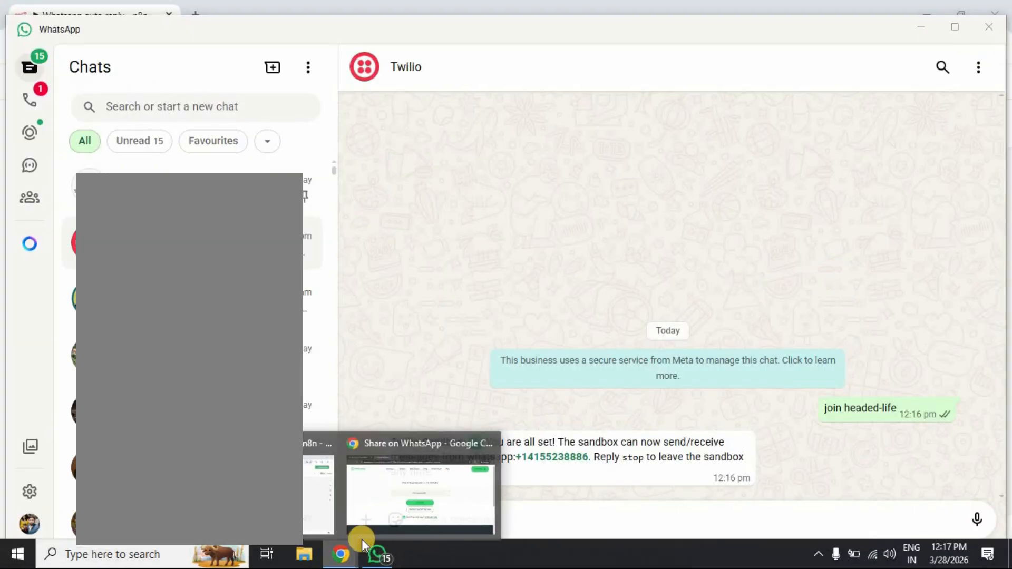
pyautogui.click(384, 515)
pyautogui.click(103, 20)
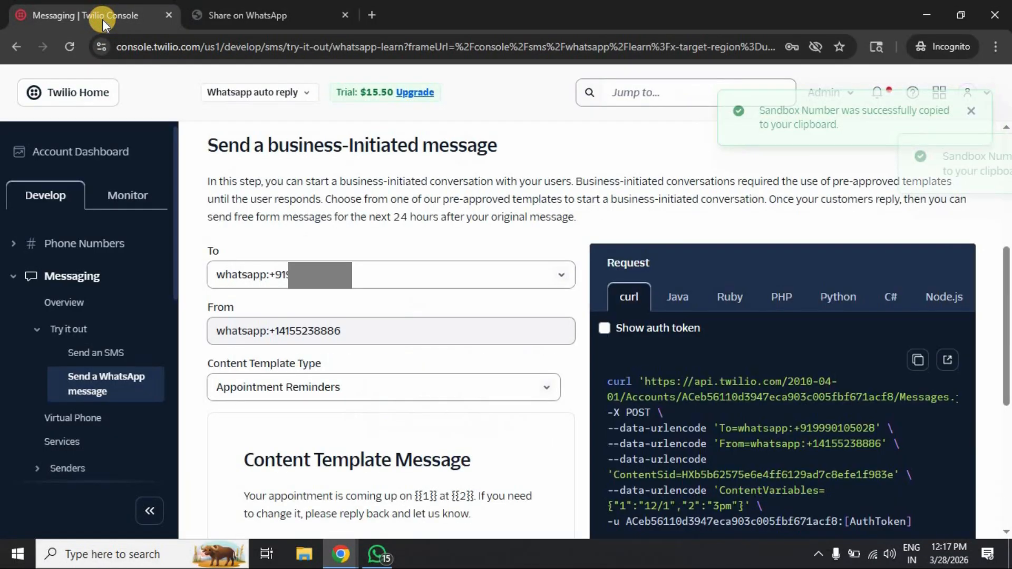
pyautogui.scroll(5, 364, 211)
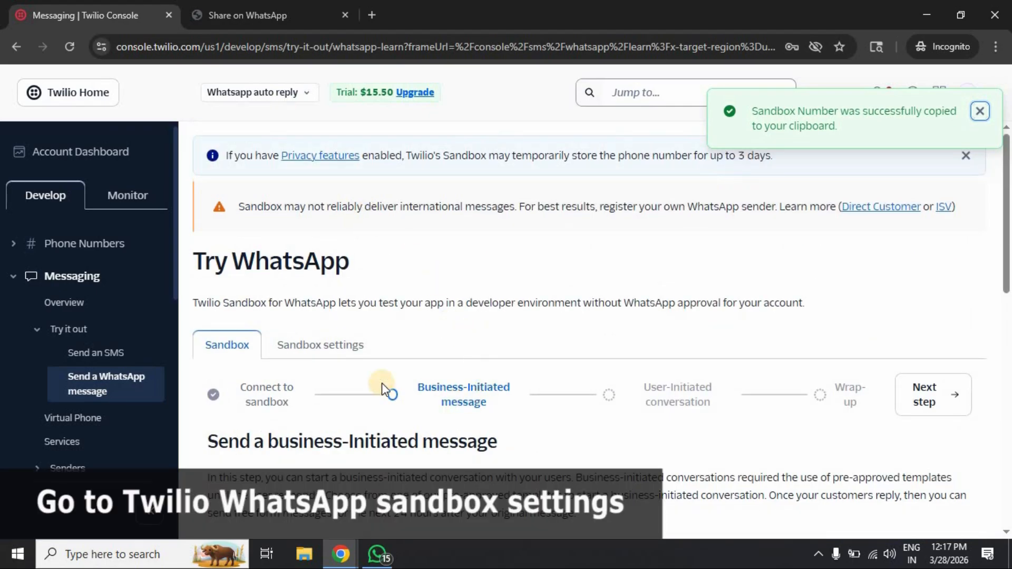
pyautogui.click(337, 355)
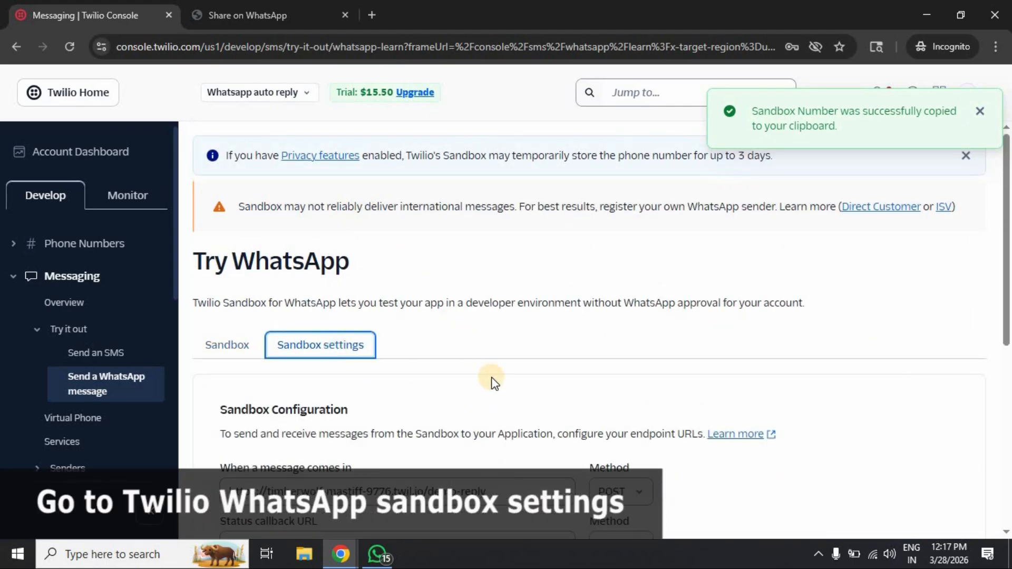
# Replace the "When a message comes in" endpoint with the copied webhook URL, using the POST method, and save the sandbox configuration
pyautogui.scroll(-3, 496, 368)
pyautogui.tripleClick(506, 347)
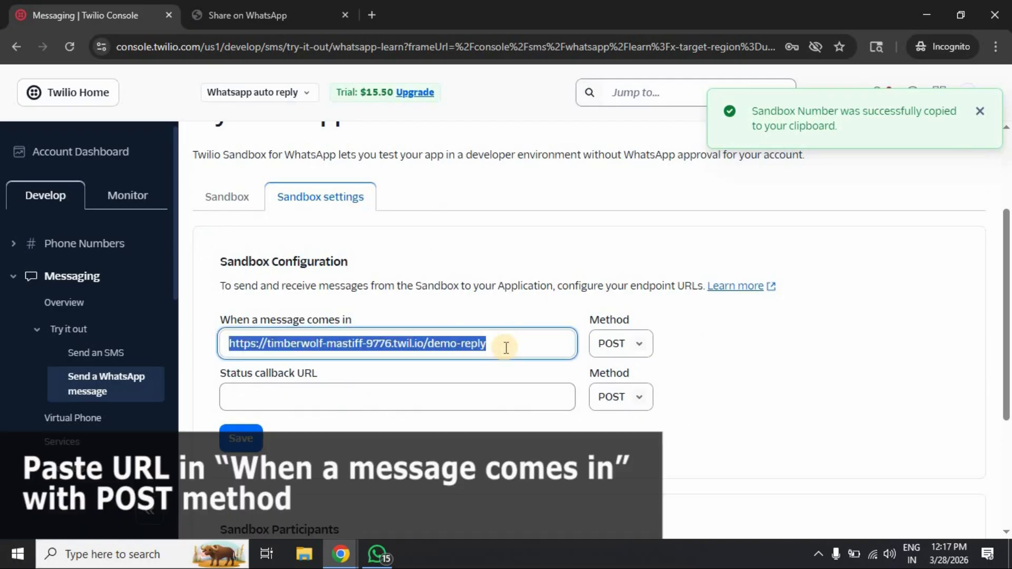
pyautogui.hotkey('ctrl', 'v')
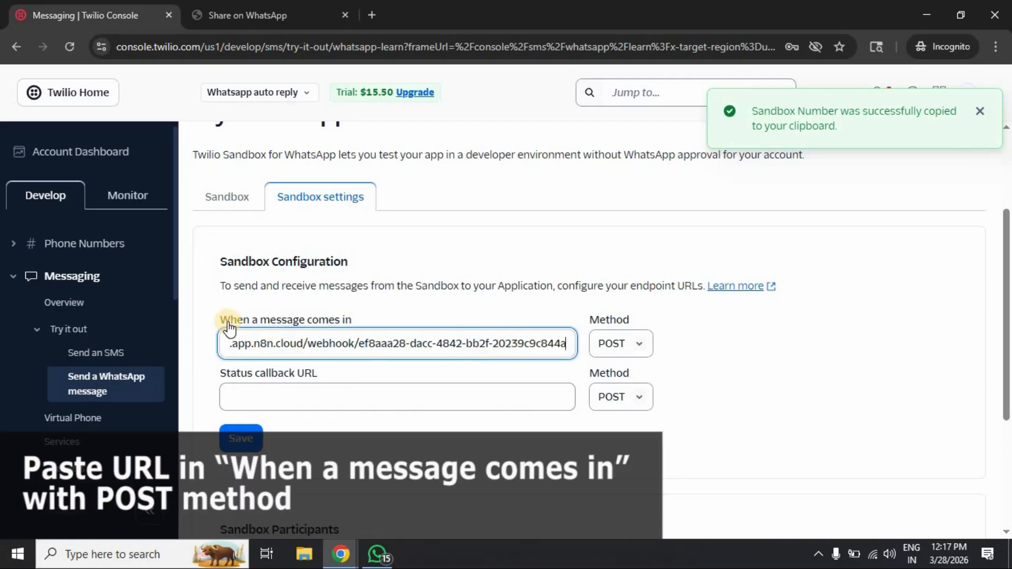
pyautogui.moveTo(222, 323); pyautogui.dragTo(406, 314)
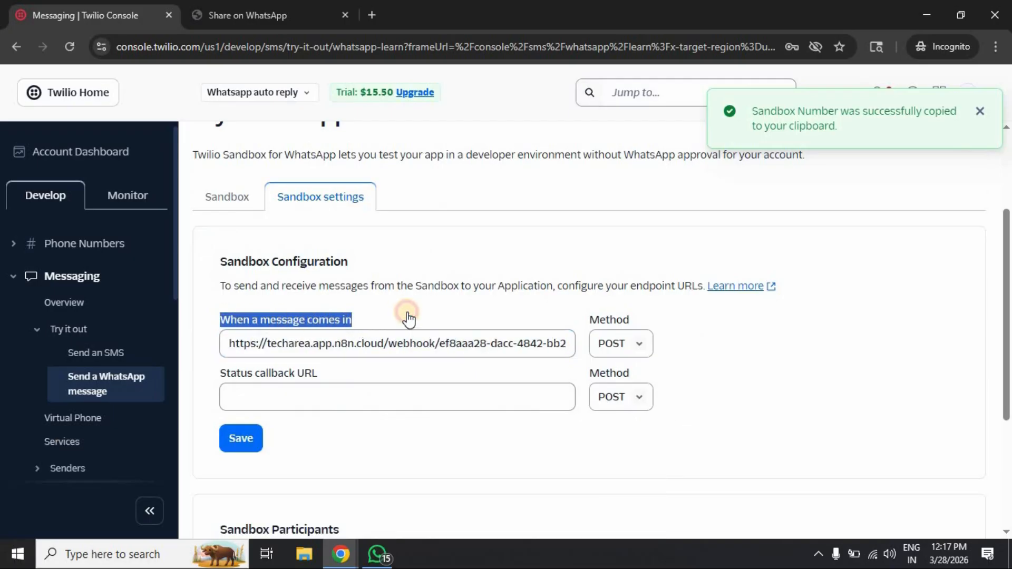
pyautogui.click(603, 343)
pyautogui.click(241, 438)
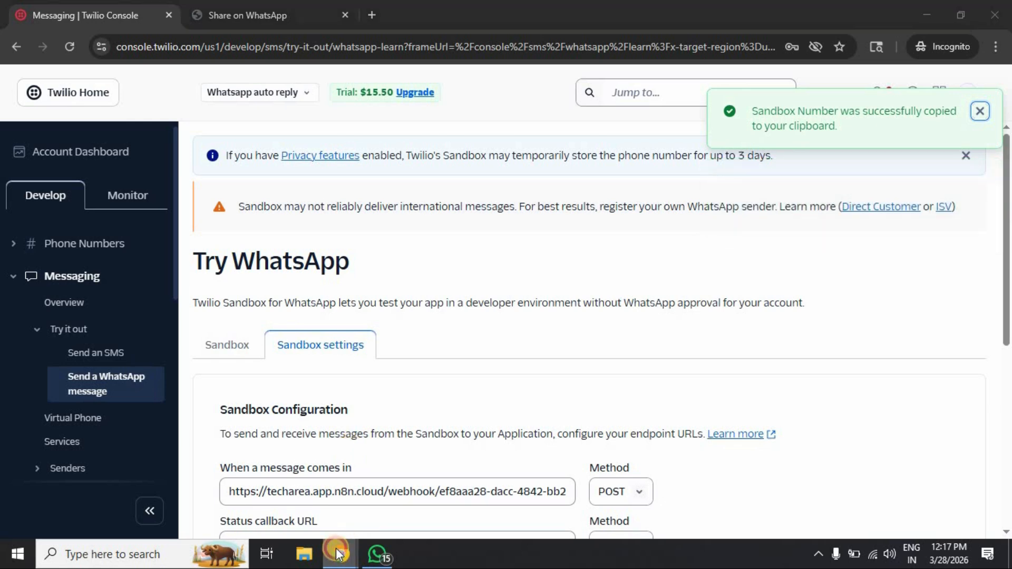
# Switch back to the n8n workflow, publish it under the suggested version name, and dismiss the notice and production checklist
pyautogui.moveTo(340, 554)
pyautogui.click(258, 437)
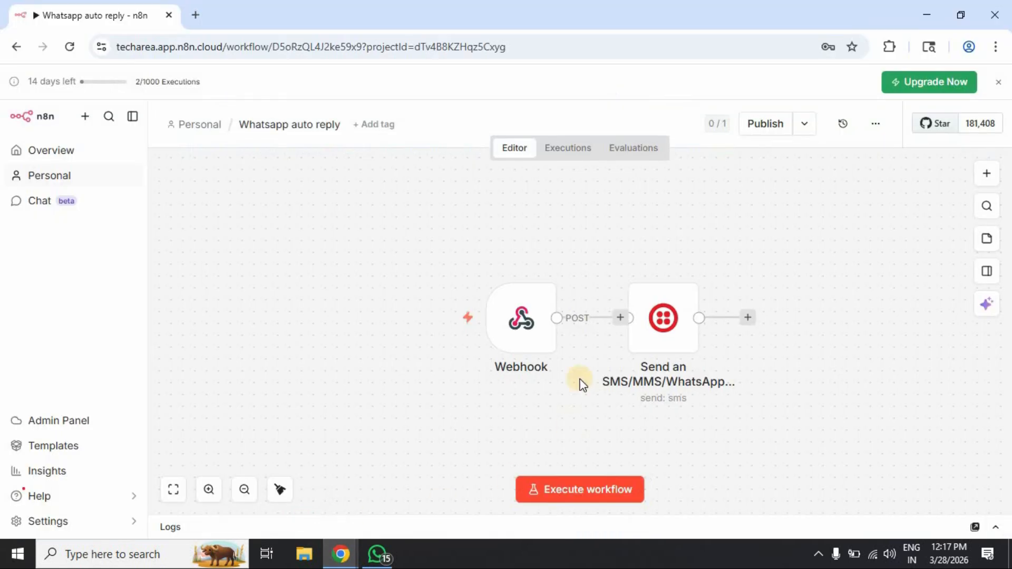
pyautogui.click(768, 125)
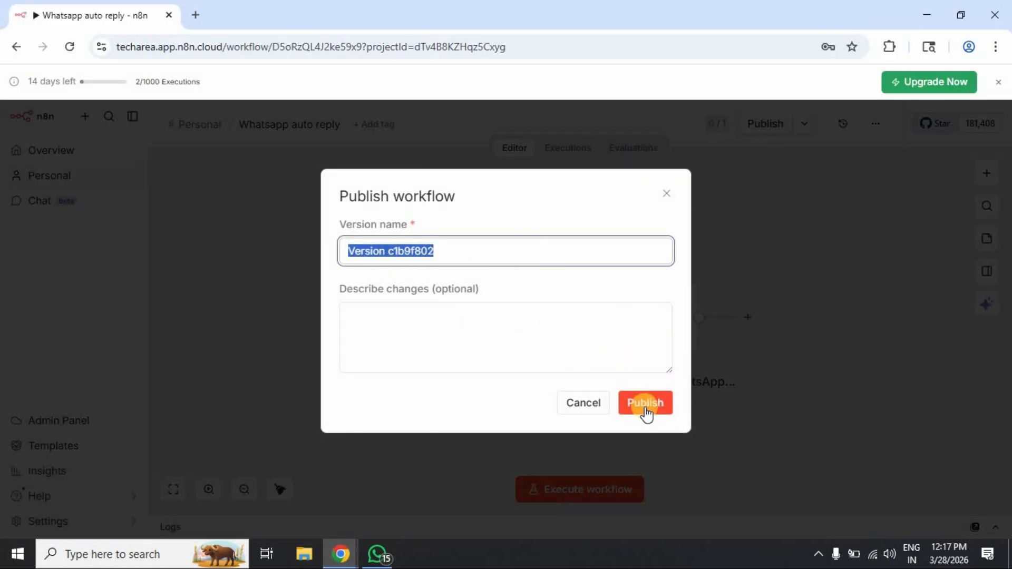
pyautogui.click(646, 409)
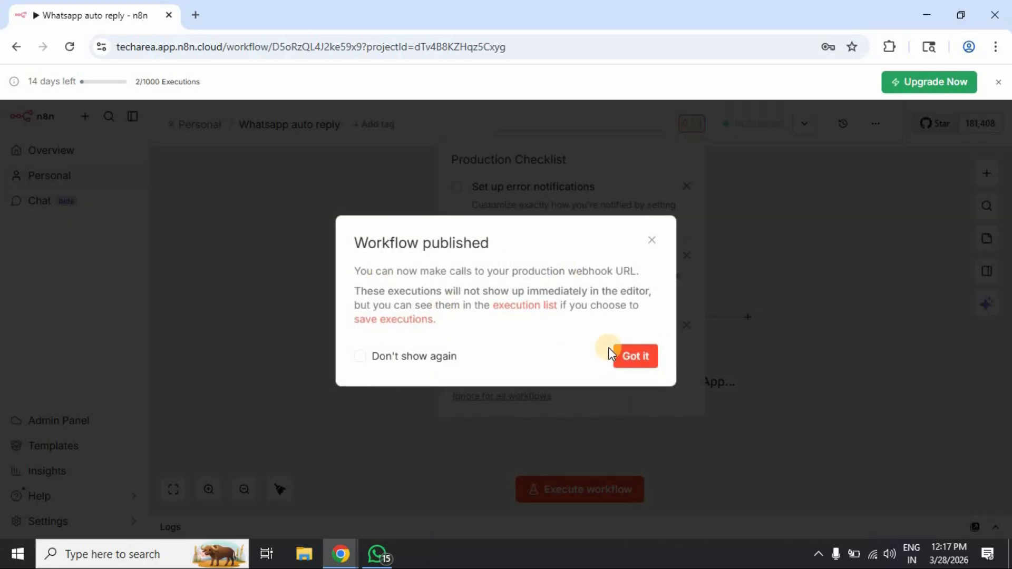
pyautogui.click(635, 358)
pyautogui.click(891, 359)
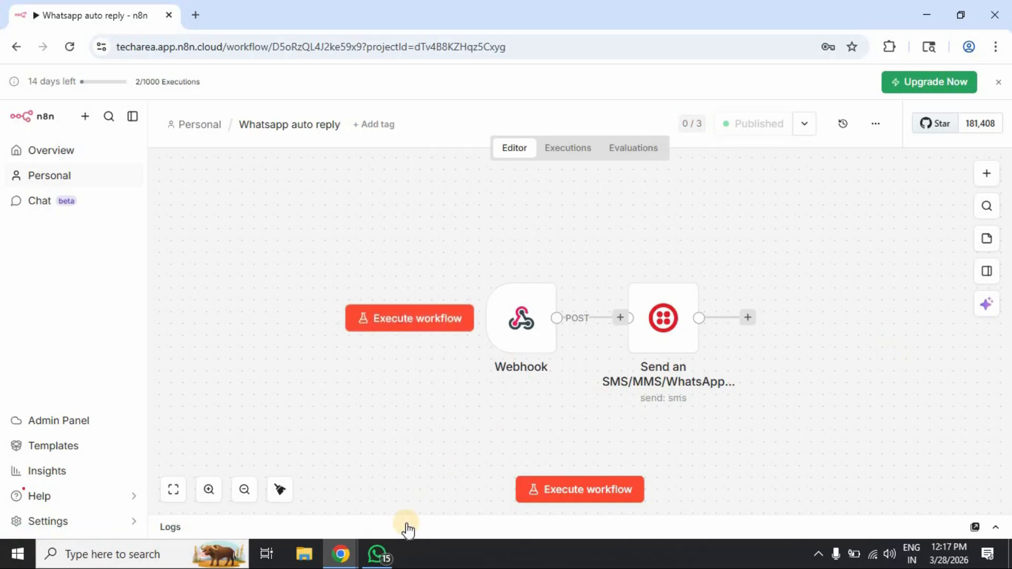
# Switch to WhatsApp and send the message "Hi i want some details" in the Twilio chat
pyautogui.click(376, 553)
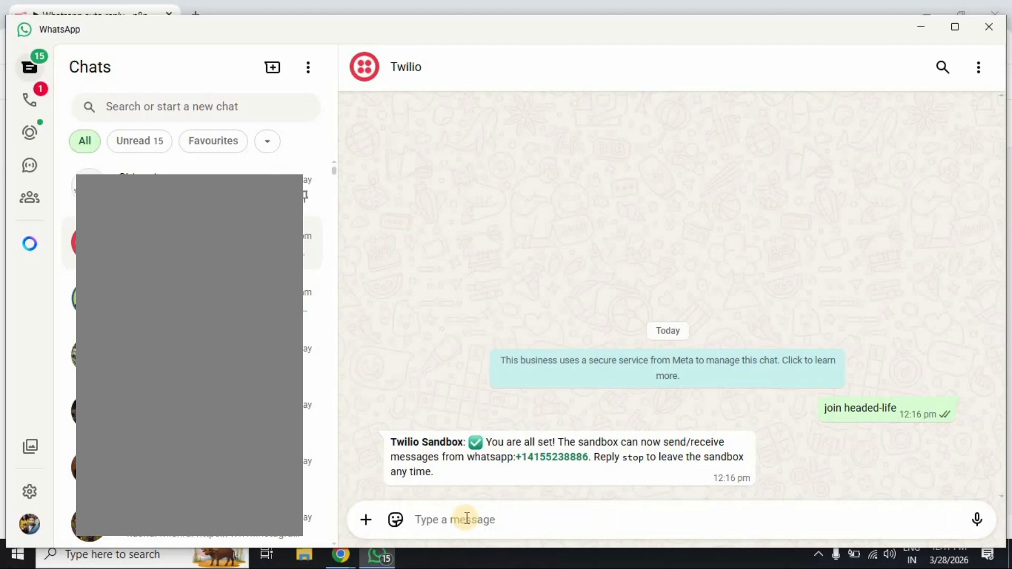
pyautogui.write('Hi i want some details')
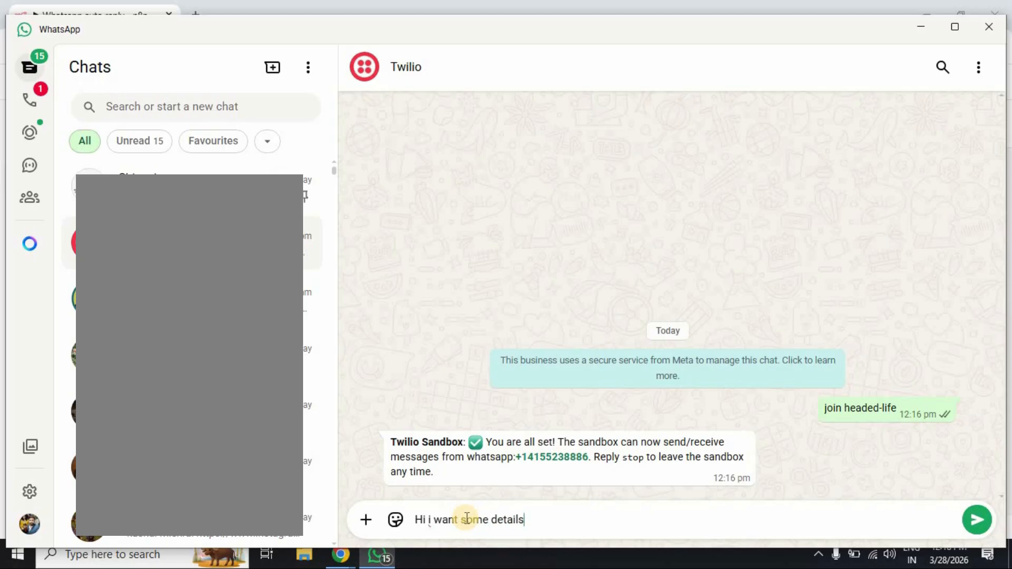
pyautogui.press('Return')
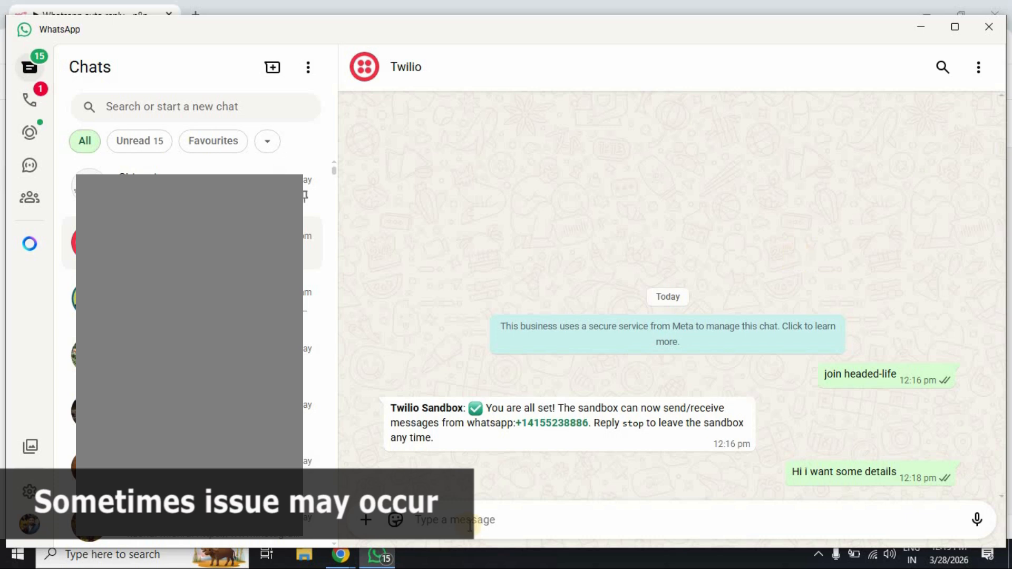
# Return to n8n and examine the logs of the workflow's latest execution to see which nodes ran
pyautogui.click(340, 554)
pyautogui.click(276, 517)
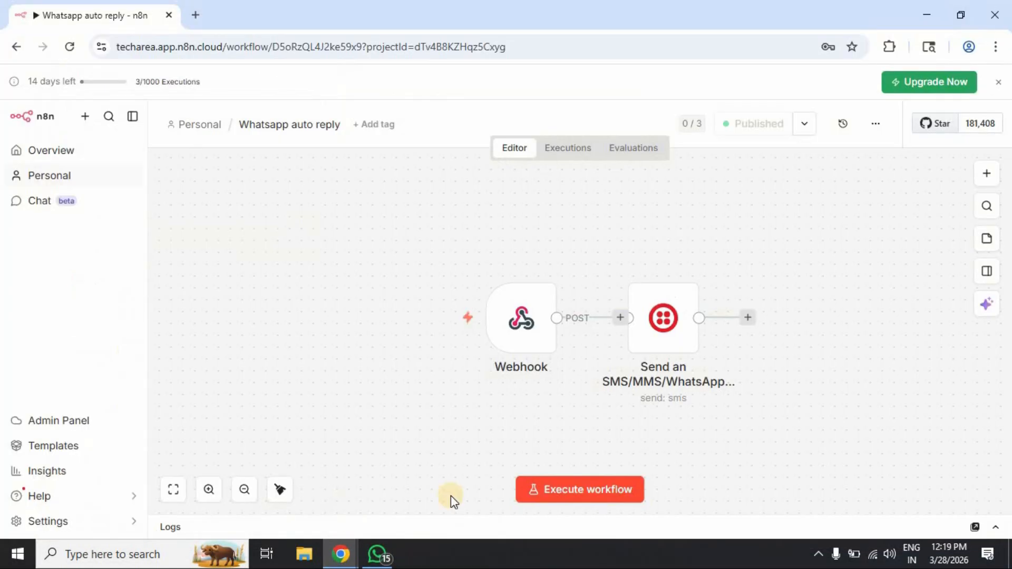
pyautogui.click(561, 157)
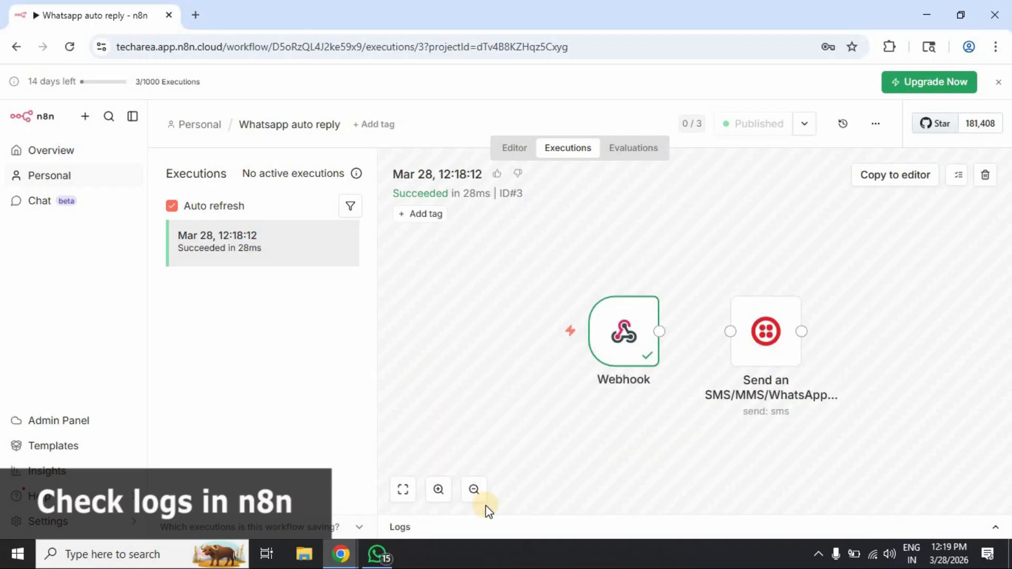
pyautogui.click(410, 530)
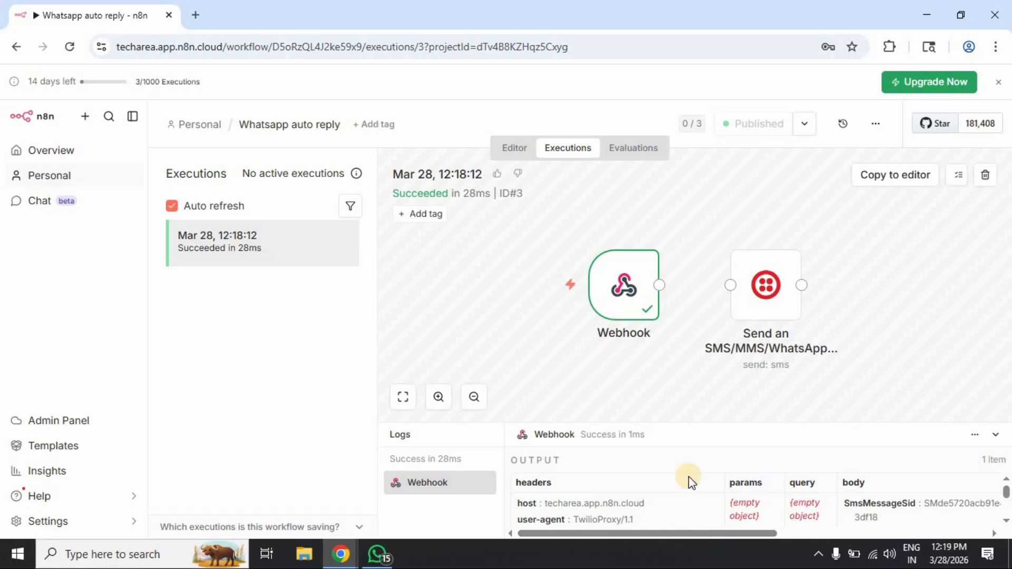
# Connect the Webhook node's POST output to the Twilio message node in the workflow editor and publish the workflow again
pyautogui.click(512, 152)
pyautogui.click(174, 411)
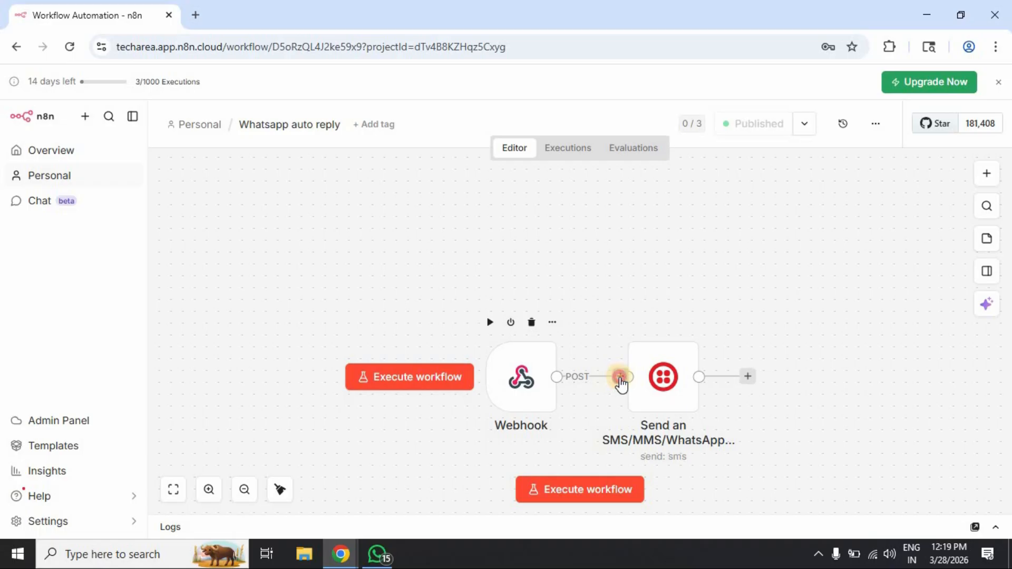
pyautogui.moveTo(626, 377); pyautogui.dragTo(631, 378)
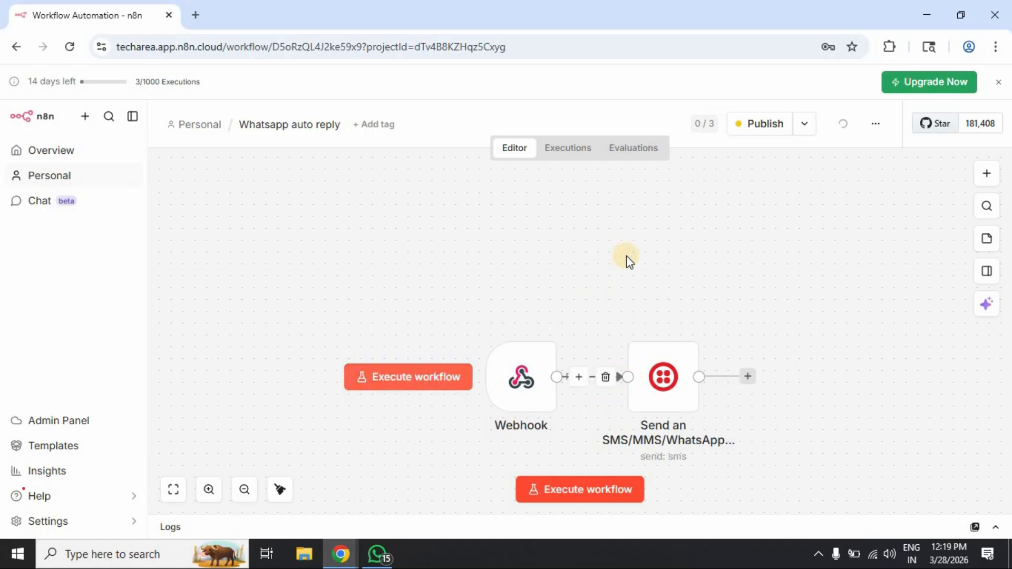
pyautogui.click(765, 132)
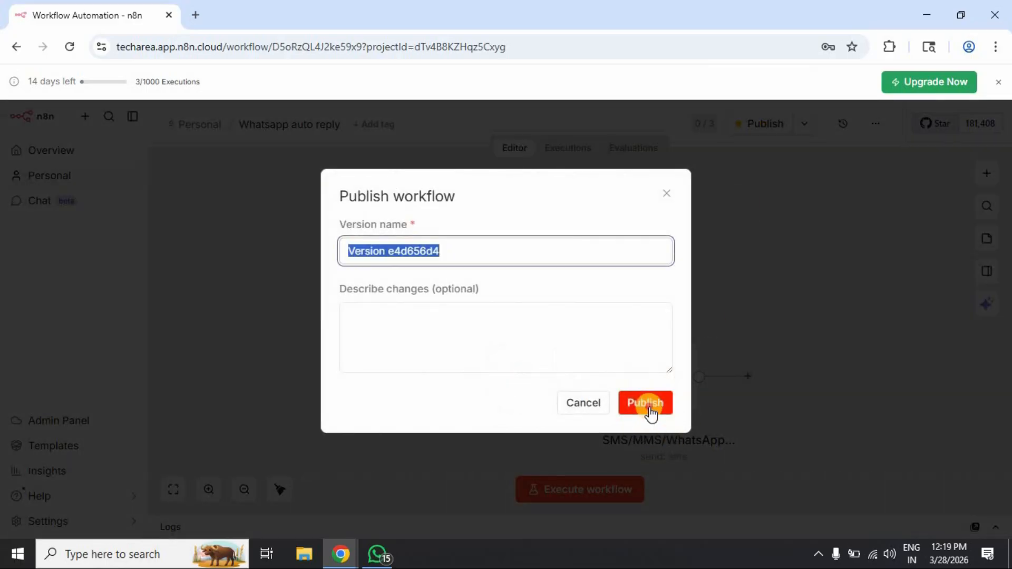
pyautogui.click(650, 411)
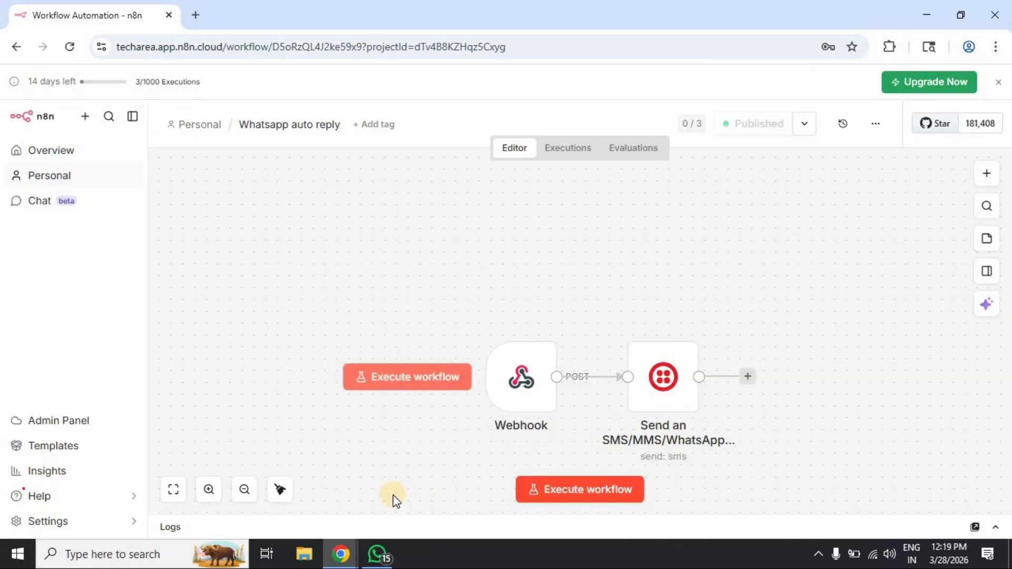
# Switch to WhatsApp, send "Hello" in the Twilio chat, and check for the automatic reply
pyautogui.click(373, 554)
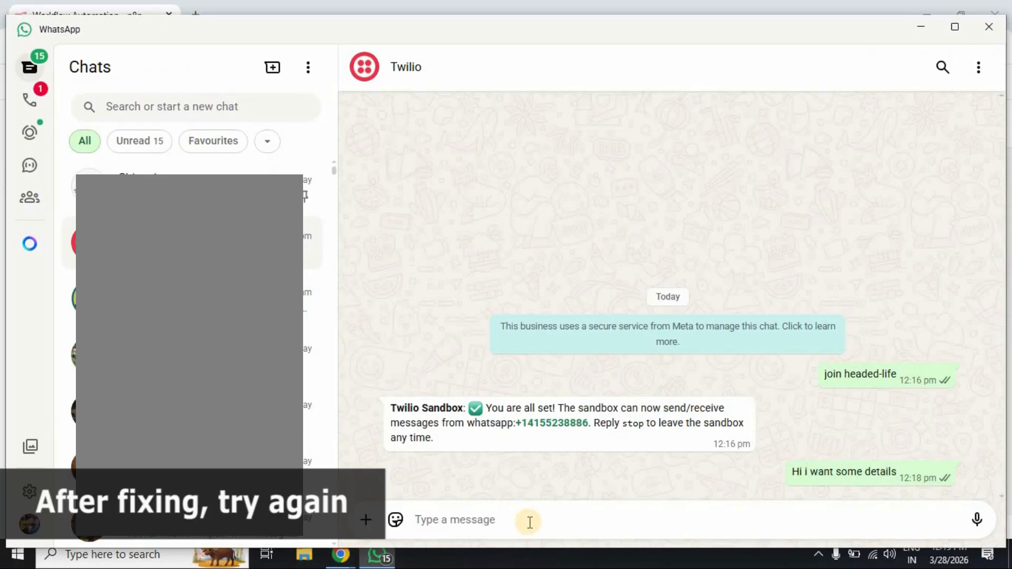
pyautogui.write('Hello')
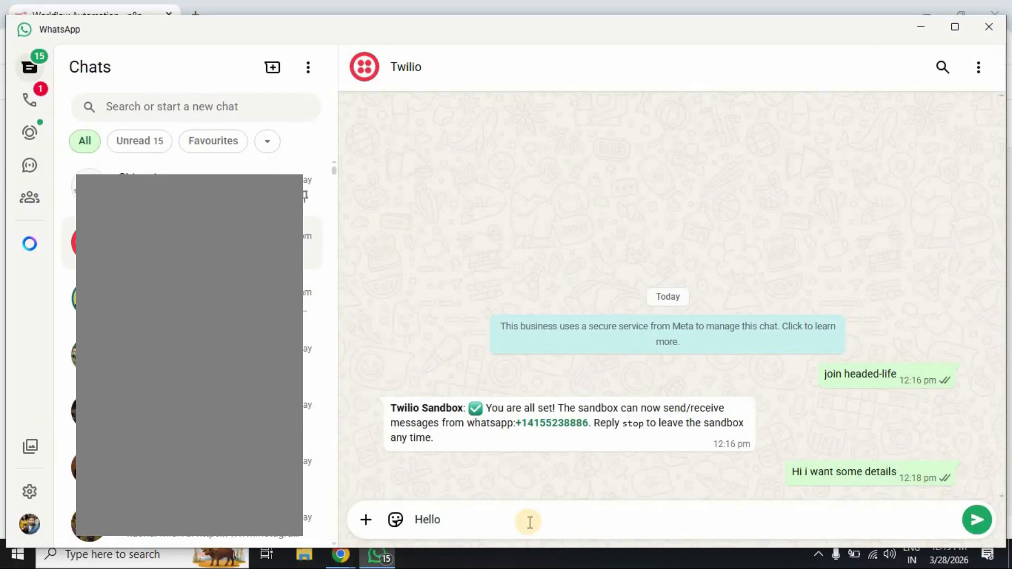
pyautogui.press('Return')
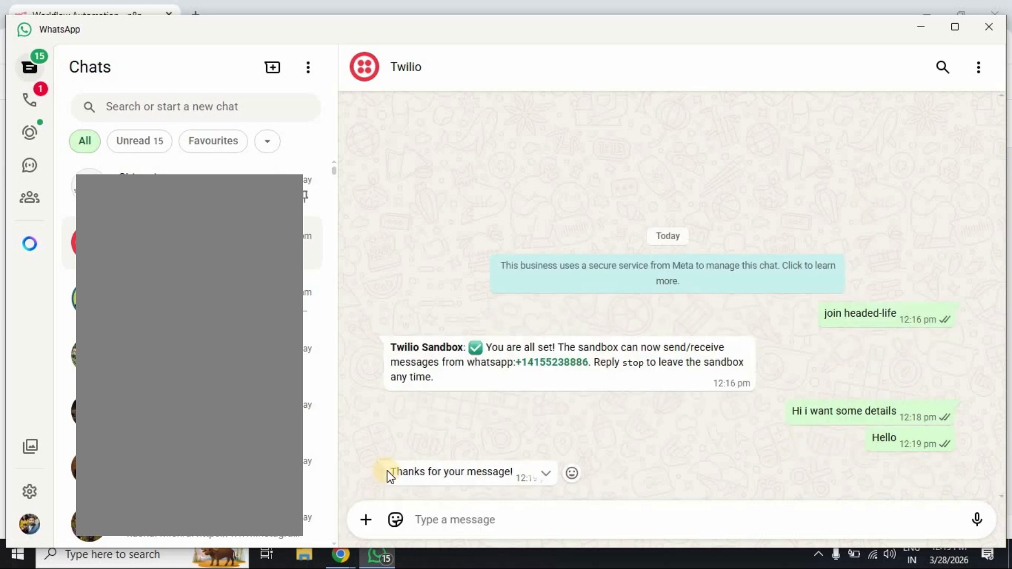
pyautogui.moveTo(388, 470); pyautogui.dragTo(515, 474)
pyautogui.click(612, 516)
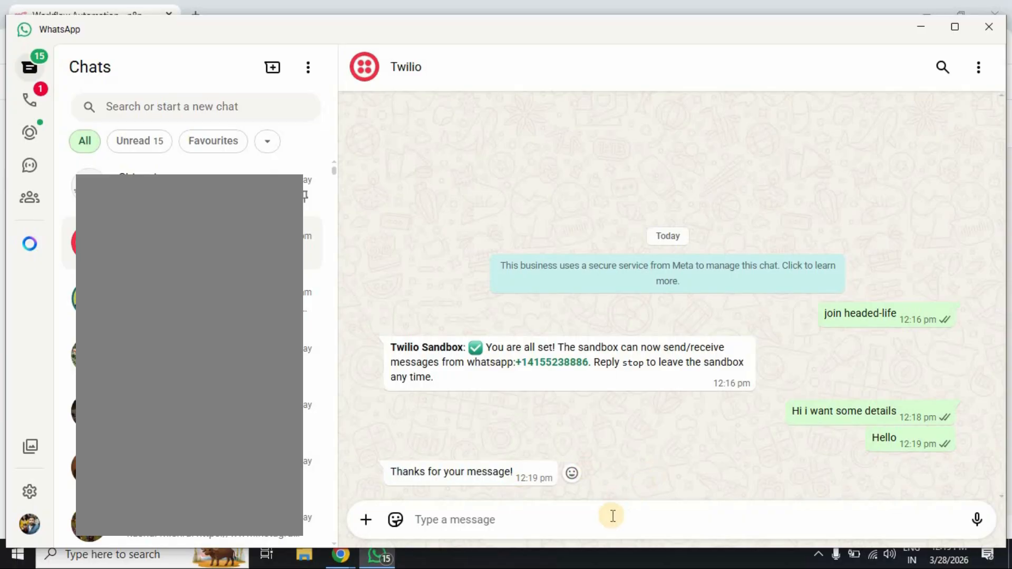
# Send a second test message, "Hi, i need some information", in the Twilio chat and check the reply
pyautogui.write('Hi, i need some information')
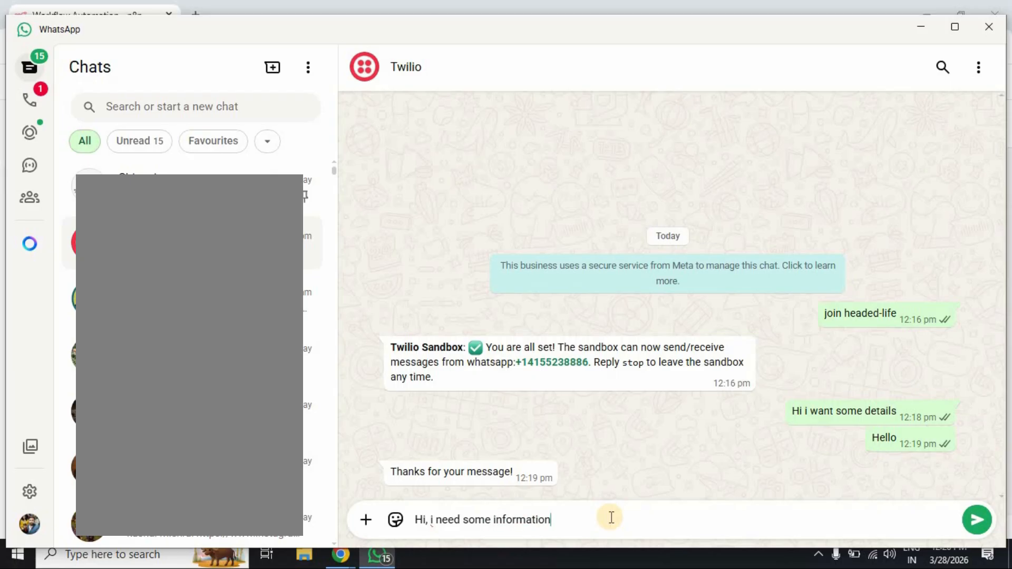
pyautogui.press('Return')
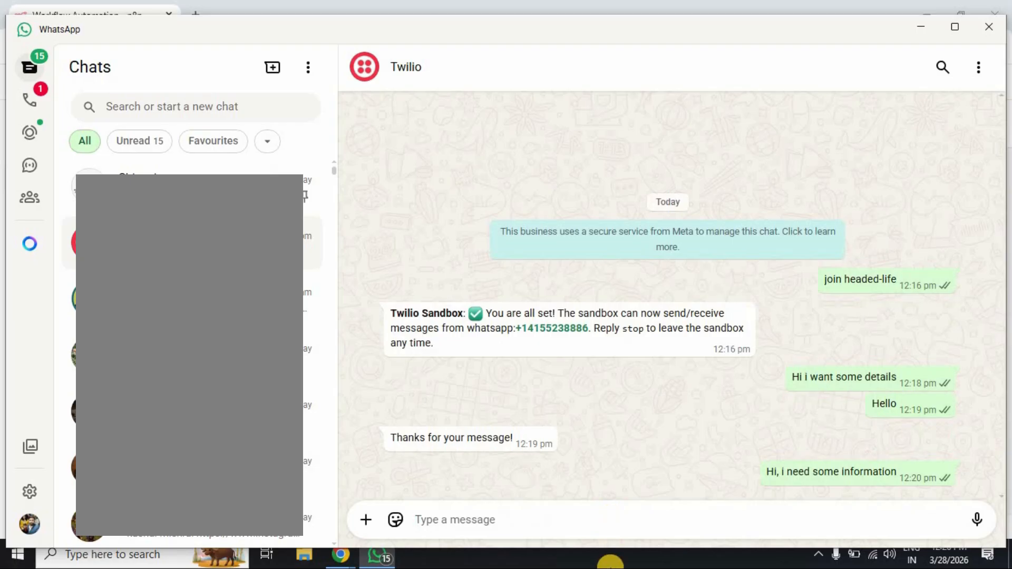
pyautogui.moveTo(390, 471); pyautogui.dragTo(497, 470)
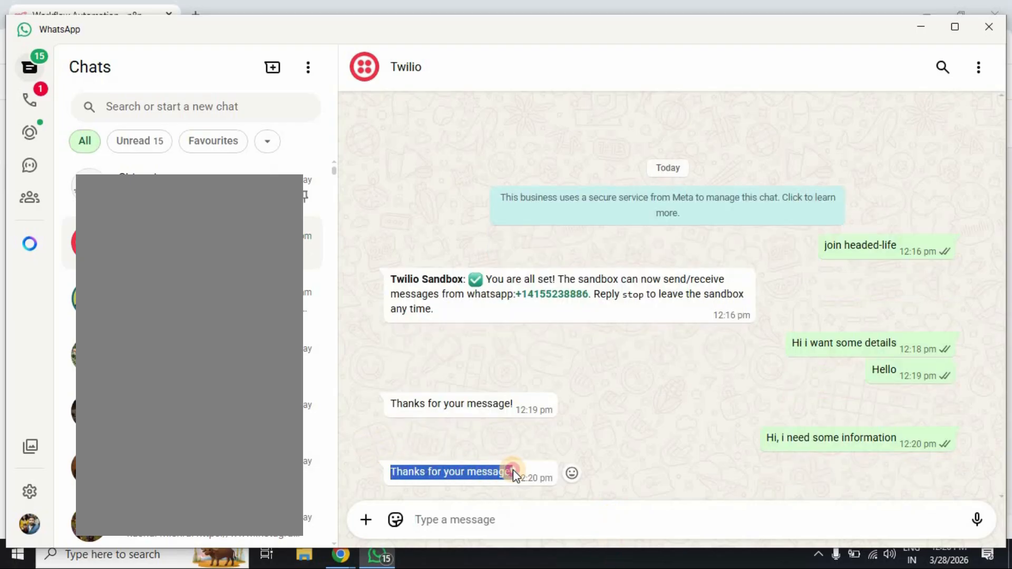
# Switch back to n8n and open the most recent workflow execution to inspect the run of both nodes
pyautogui.click(323, 543)
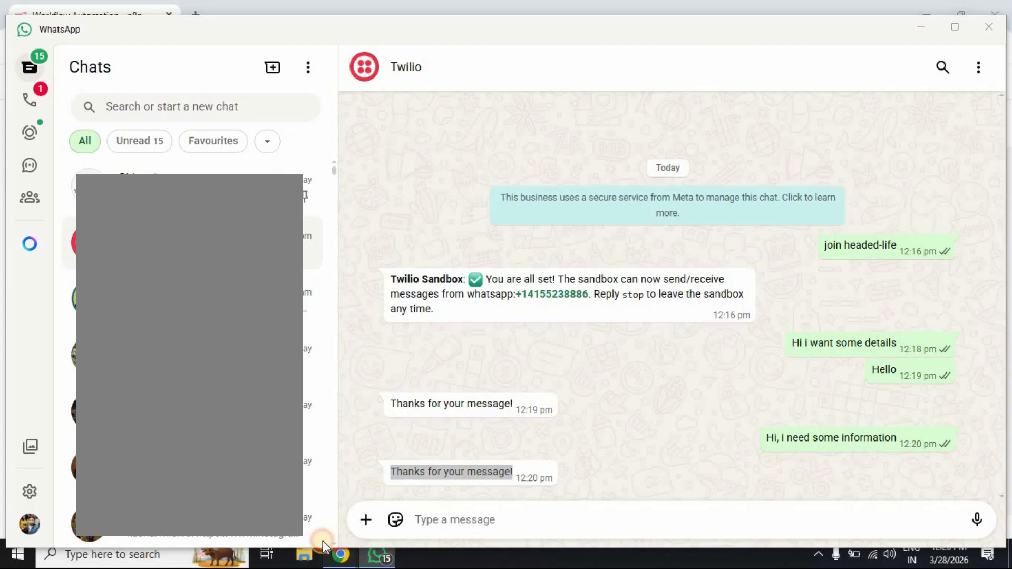
pyautogui.click(368, 484)
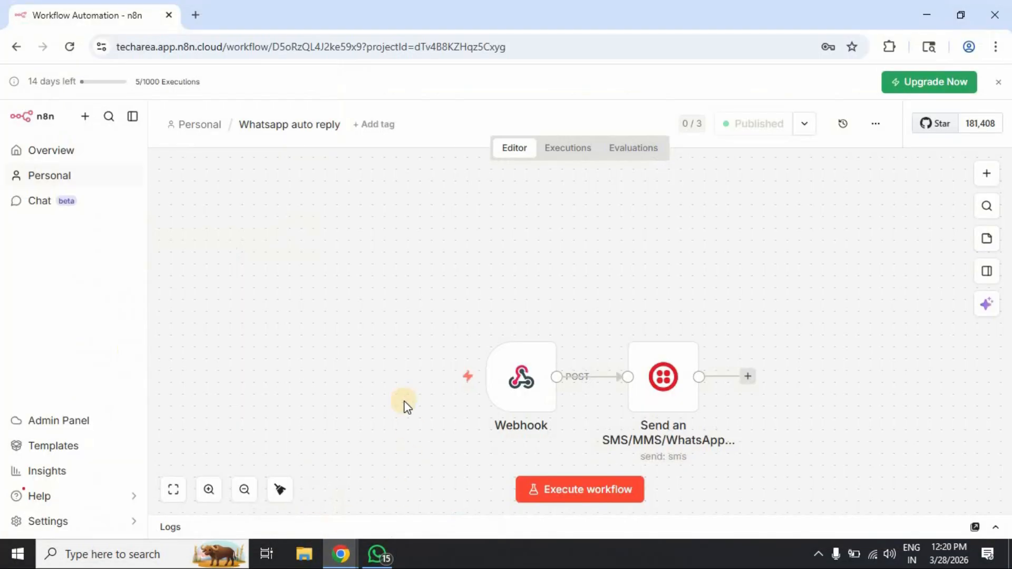
pyautogui.click(578, 160)
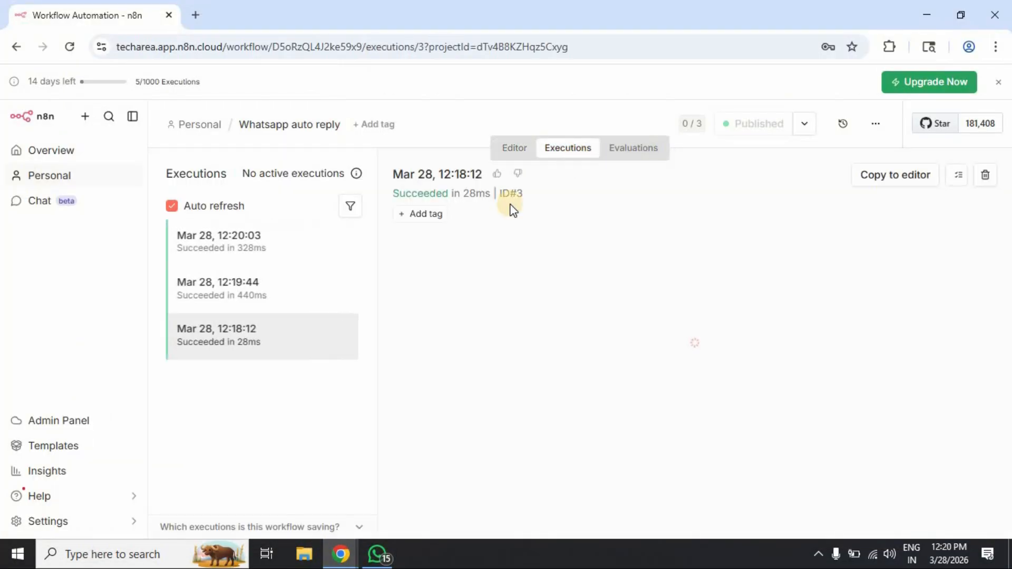
pyautogui.click(226, 256)
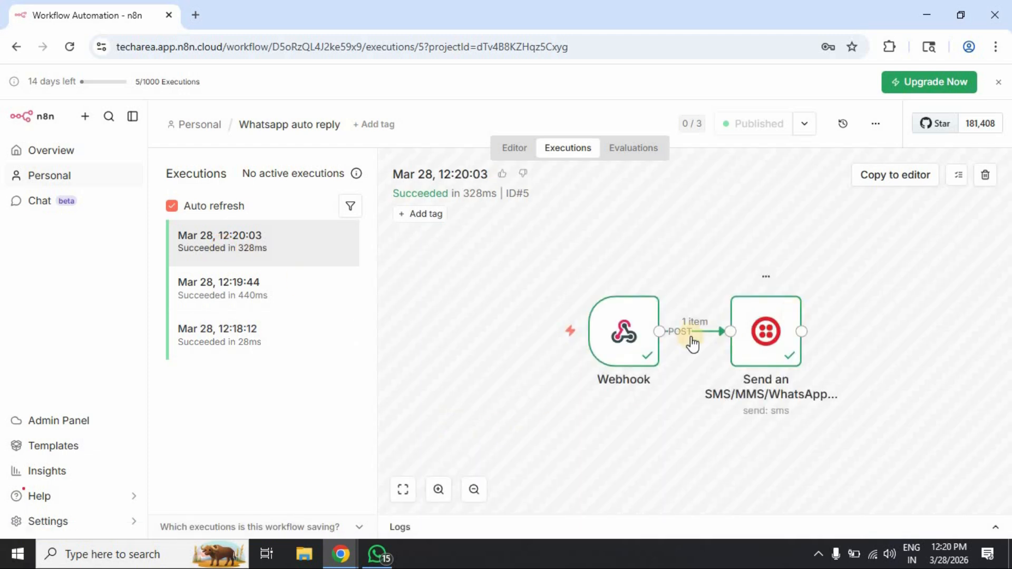
# Examine the execution log's output for the Twilio message node, enlarging the log to read the body value, and collapse the log
pyautogui.click(405, 527)
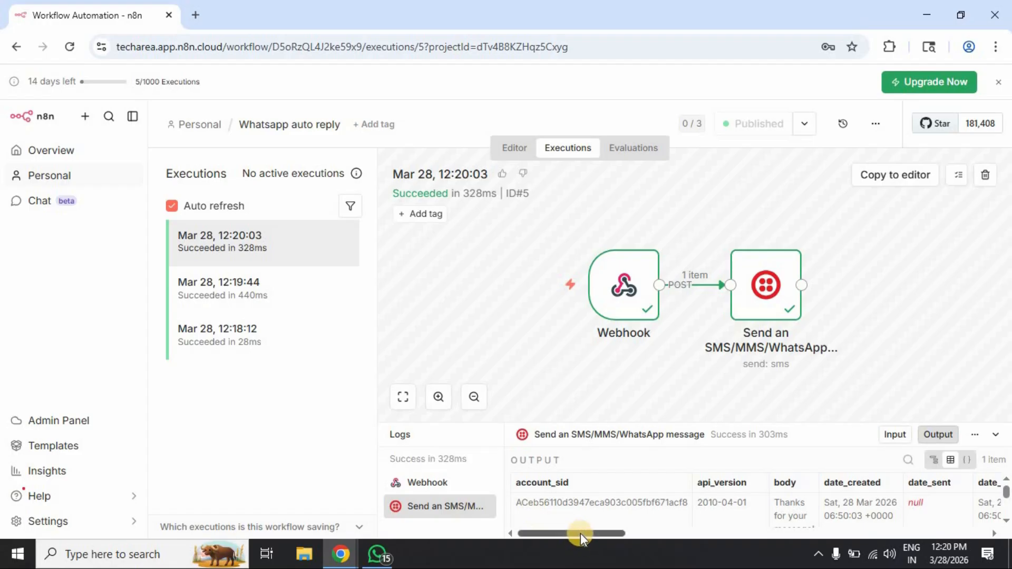
pyautogui.moveTo(580, 533); pyautogui.dragTo(602, 532)
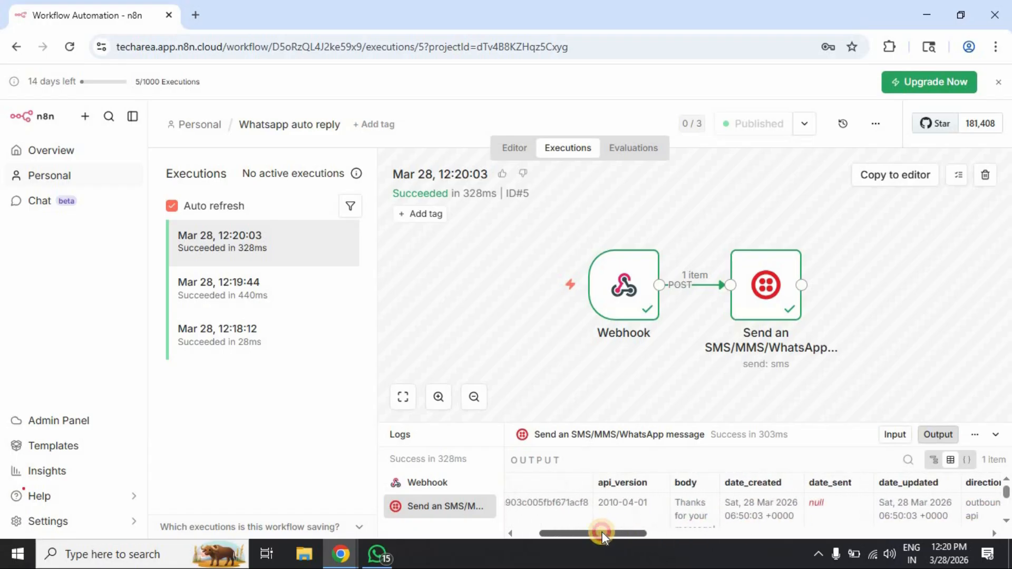
pyautogui.scroll(-2, 695, 511)
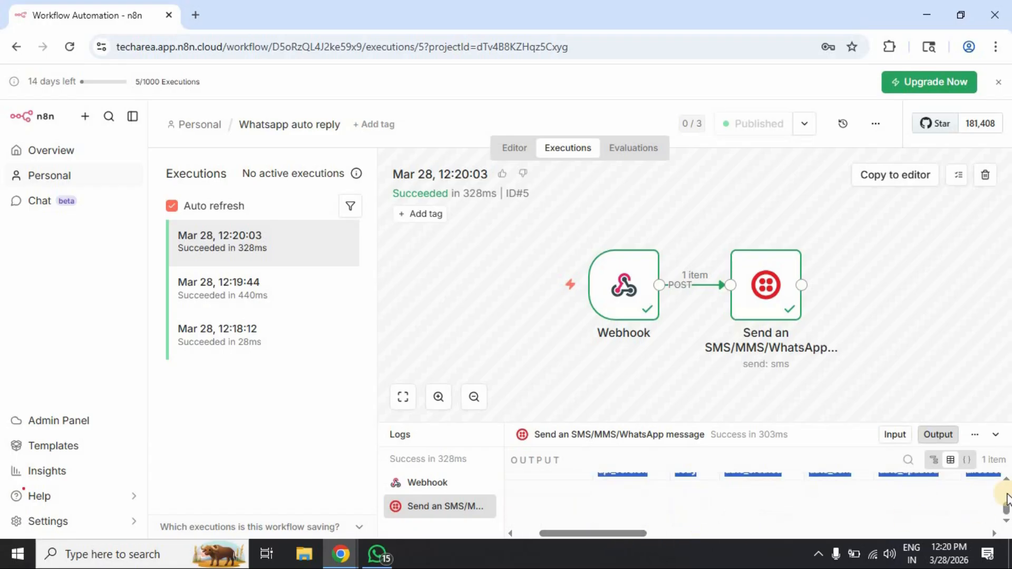
pyautogui.moveTo(837, 422); pyautogui.dragTo(862, 330)
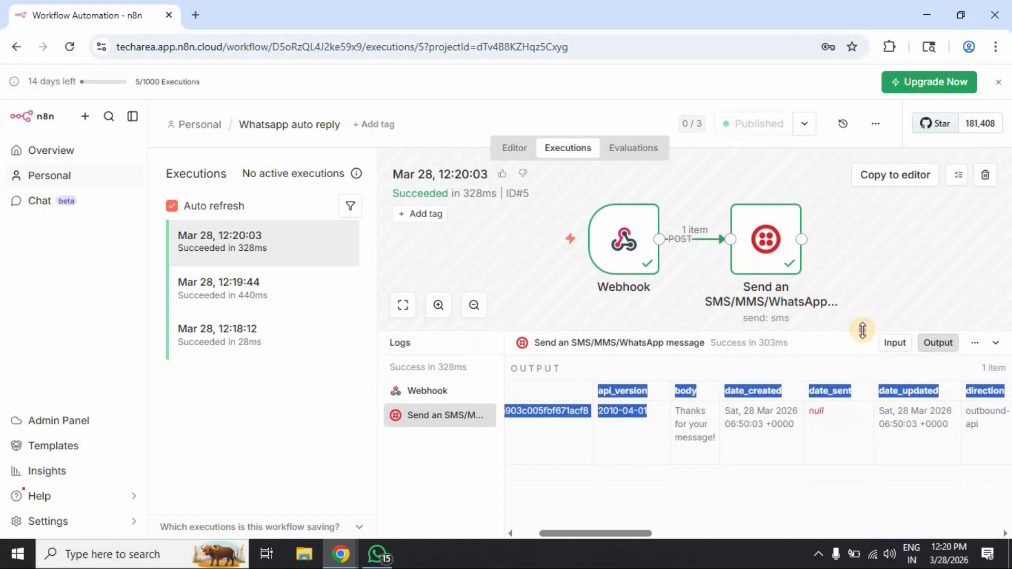
pyautogui.click(695, 431)
pyautogui.moveTo(678, 411); pyautogui.dragTo(706, 454)
pyautogui.click(589, 477)
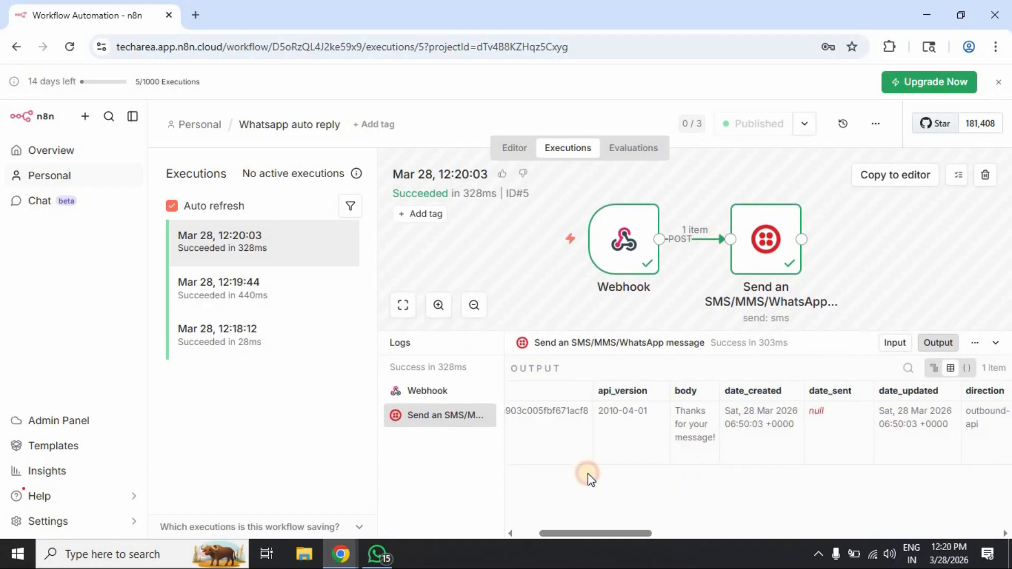
pyautogui.click(406, 348)
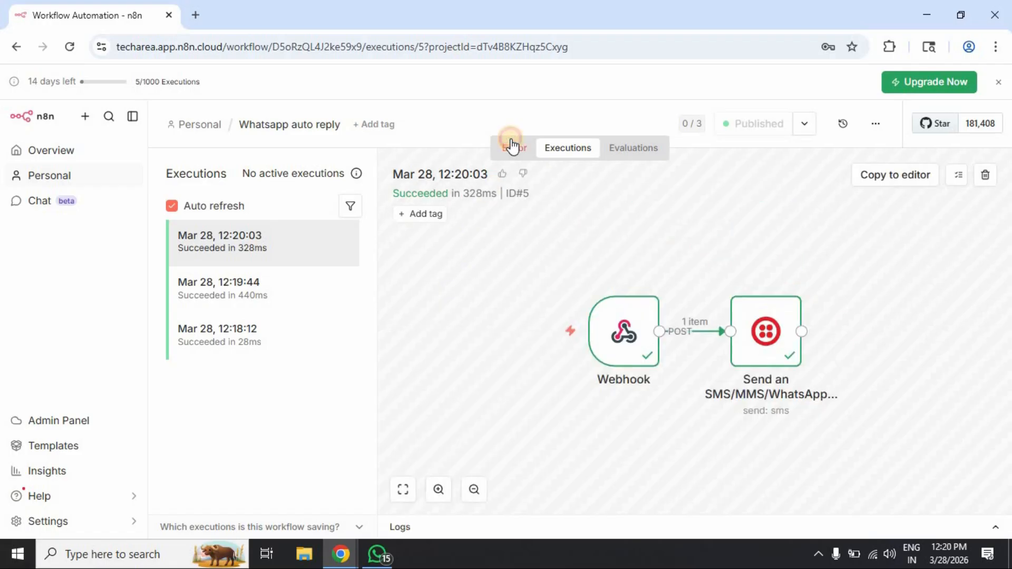
# Leave the execution view for the workflow editor and open the Personal project's list of workflows
pyautogui.click(511, 145)
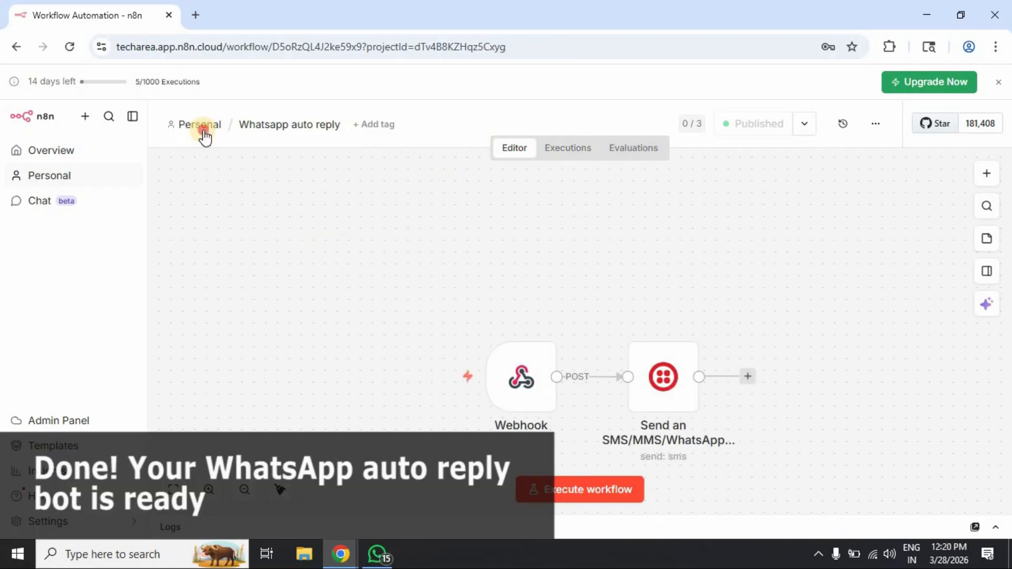
pyautogui.click(203, 130)
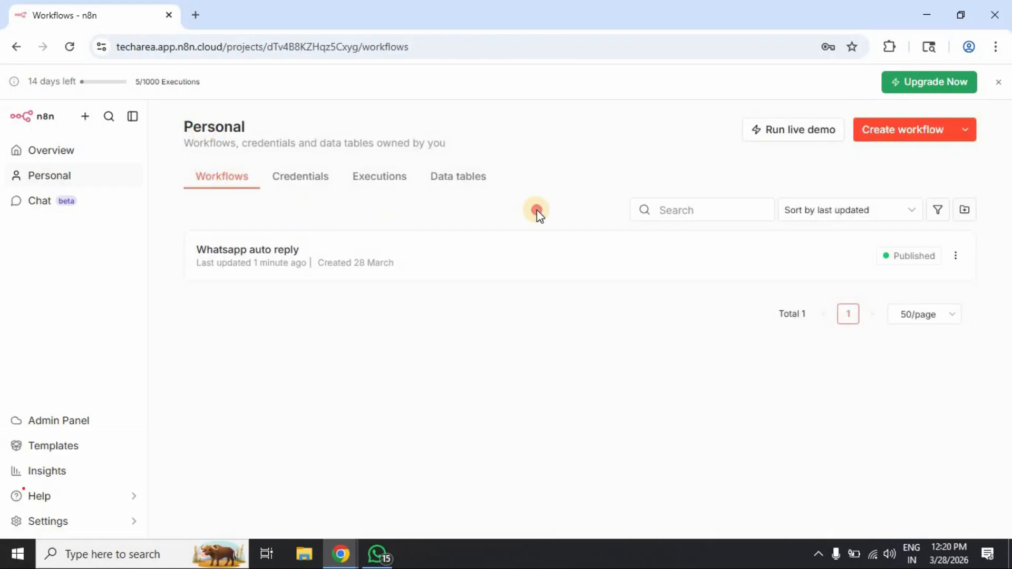